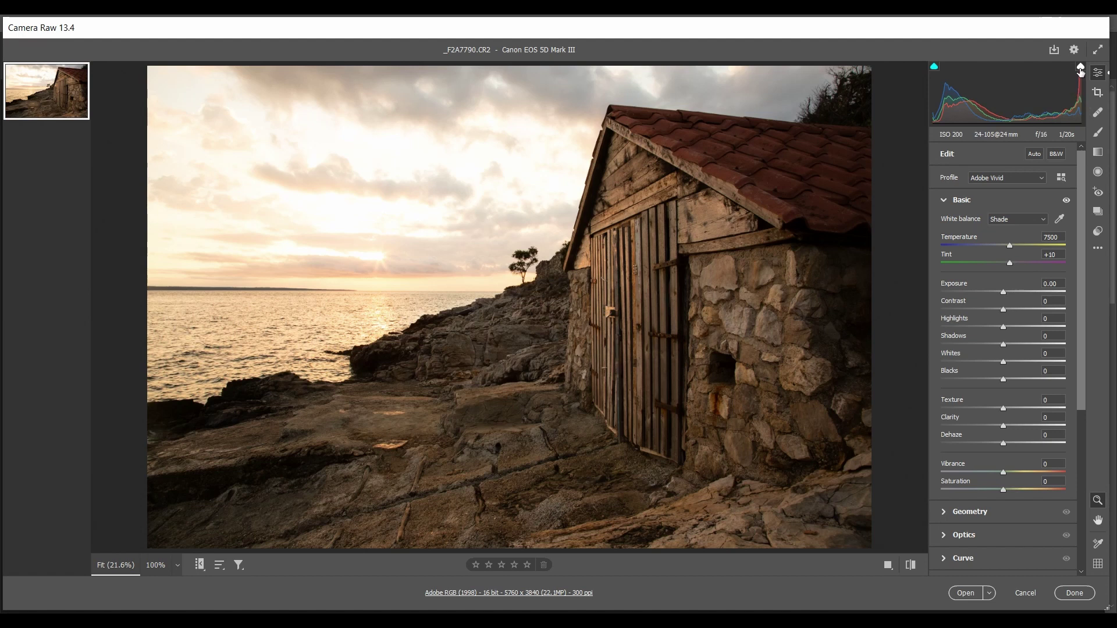
# Check the sunset photo for clipped highlights using the highlight clipping warning and the Exposure and Whites clipping previews.
pyautogui.click(1081, 68)
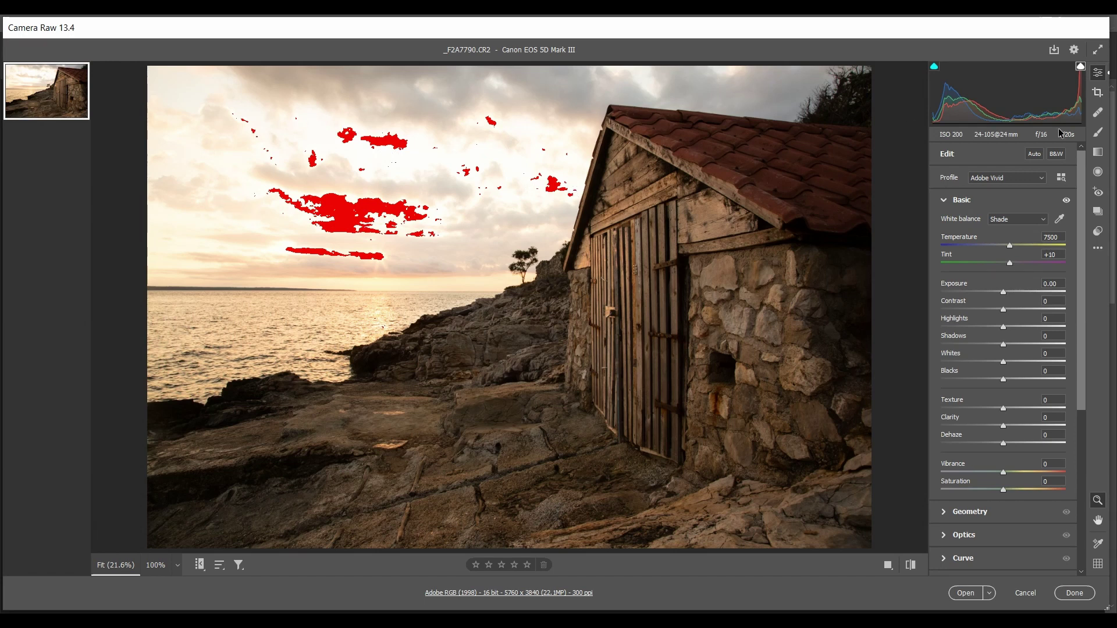
pyautogui.click(1080, 68)
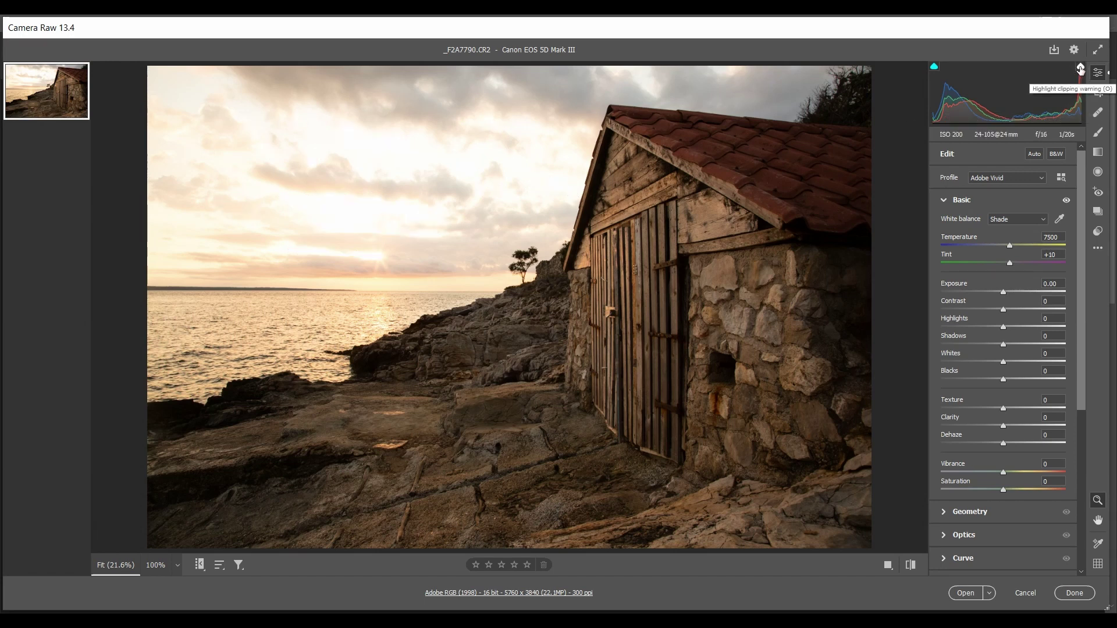
pyautogui.press('alt')
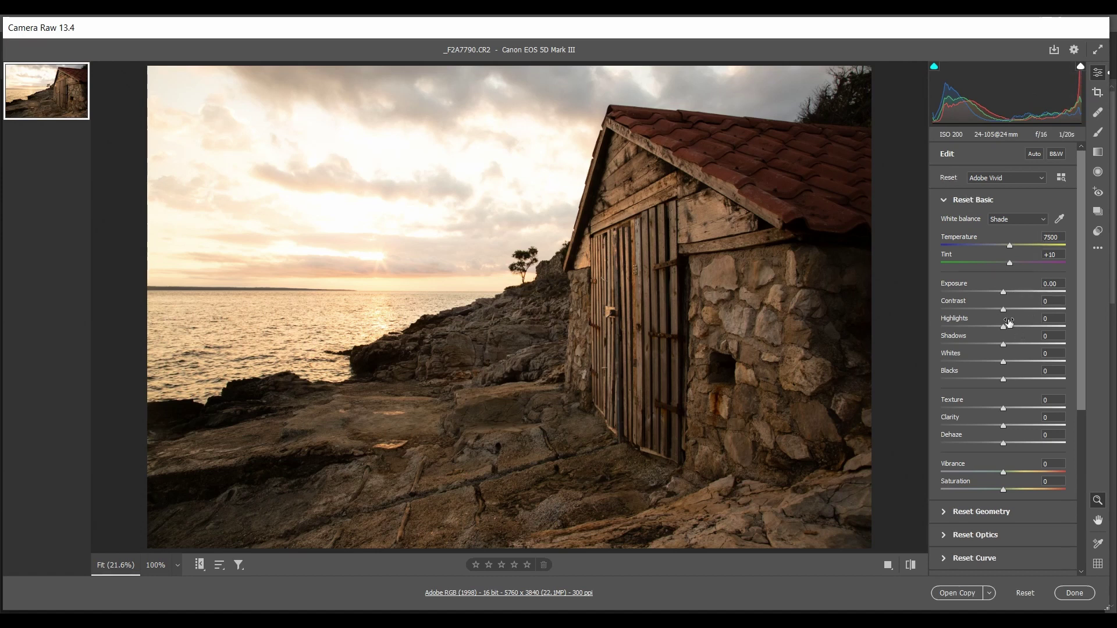
pyautogui.keyDown('alt'); pyautogui.click(1003, 292); pyautogui.keyUp('alt')
pyautogui.keyDown('alt'); pyautogui.click(1004, 362); pyautogui.keyUp('alt')
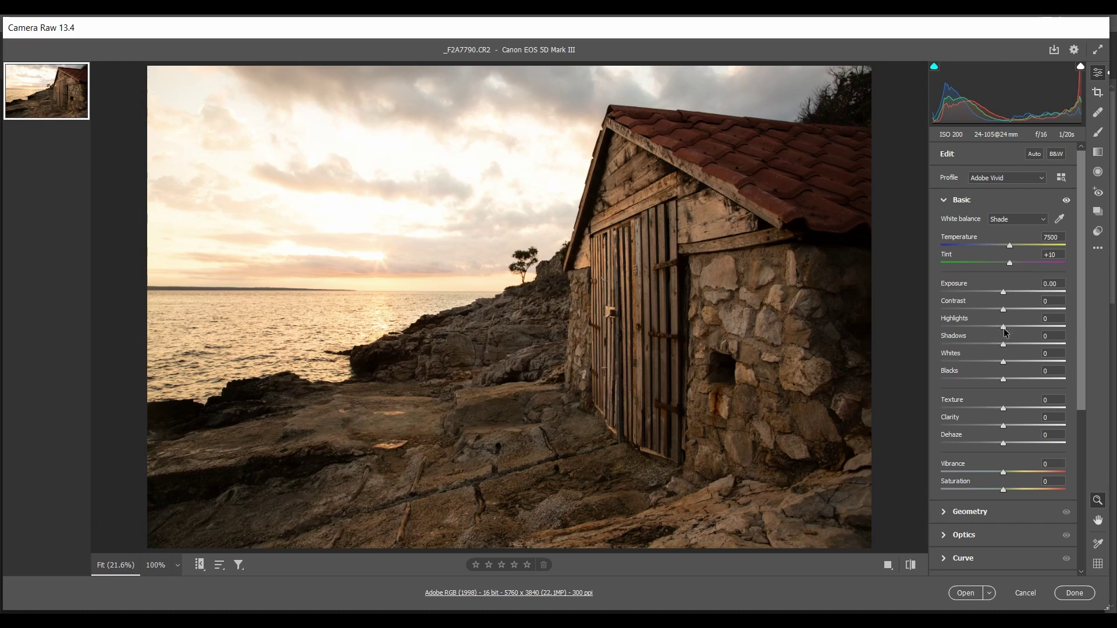
# Lower the photo's Highlights to -100 and check the Exposure clipping preview.
pyautogui.moveTo(1003, 329); pyautogui.dragTo(929, 328)
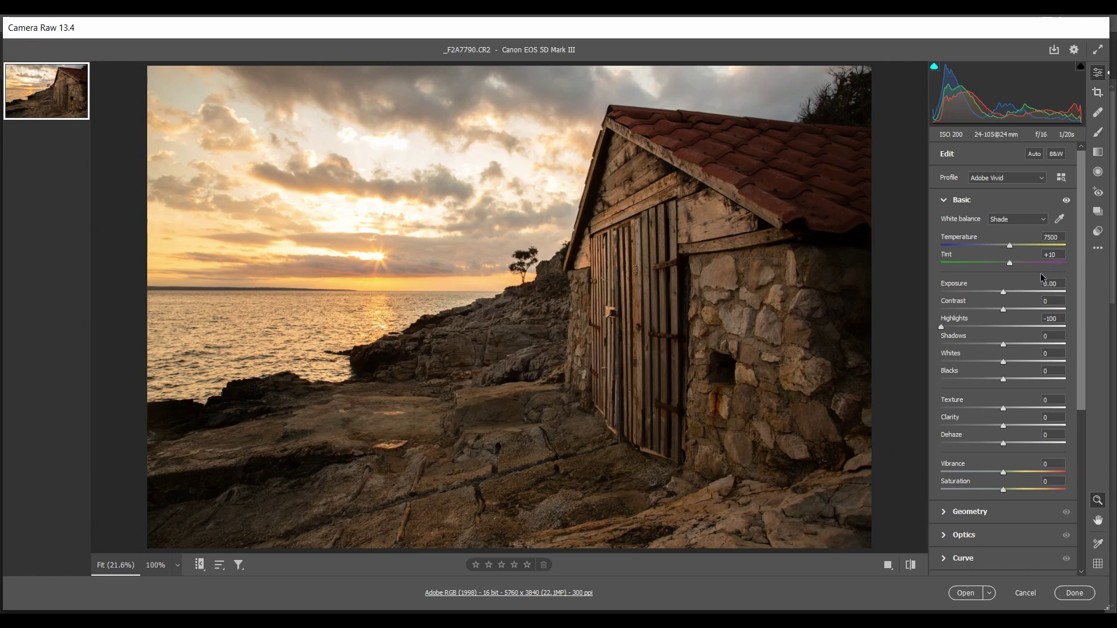
pyautogui.press('alt')
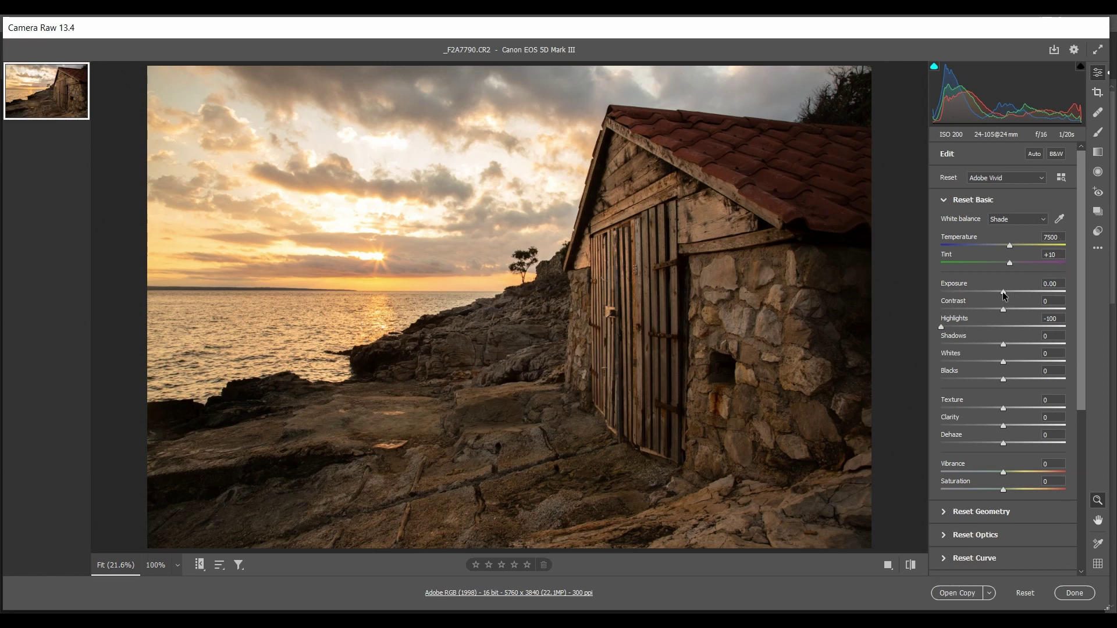
pyautogui.moveTo(1003, 295); pyautogui.dragTo(1003, 295)
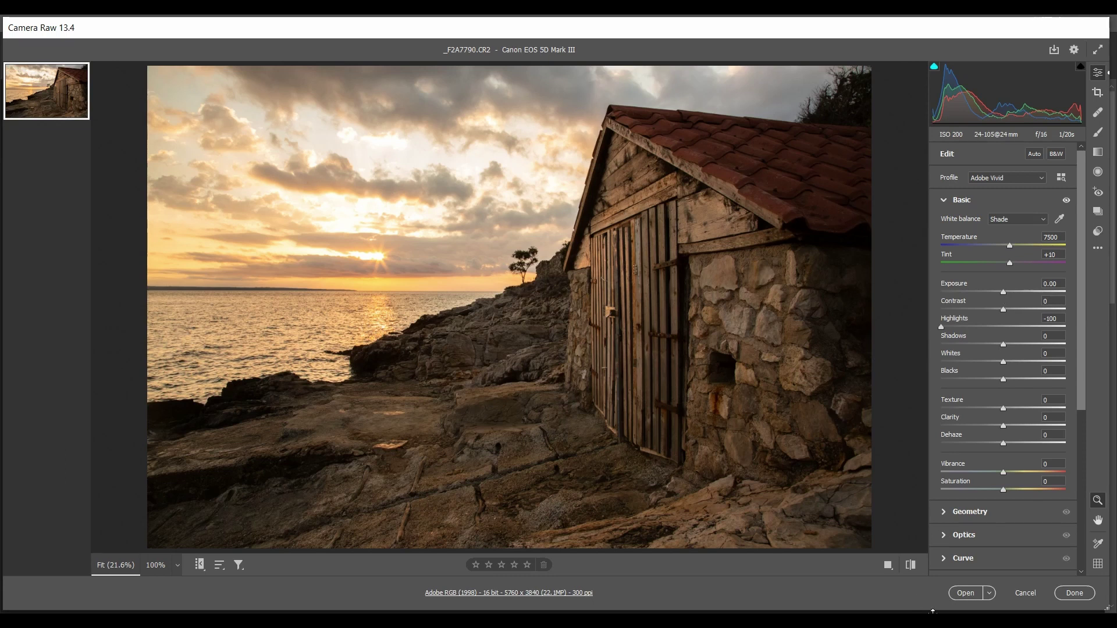
# Open the developed raw photo in Photoshop and fit the image on screen.
pyautogui.click(964, 593)
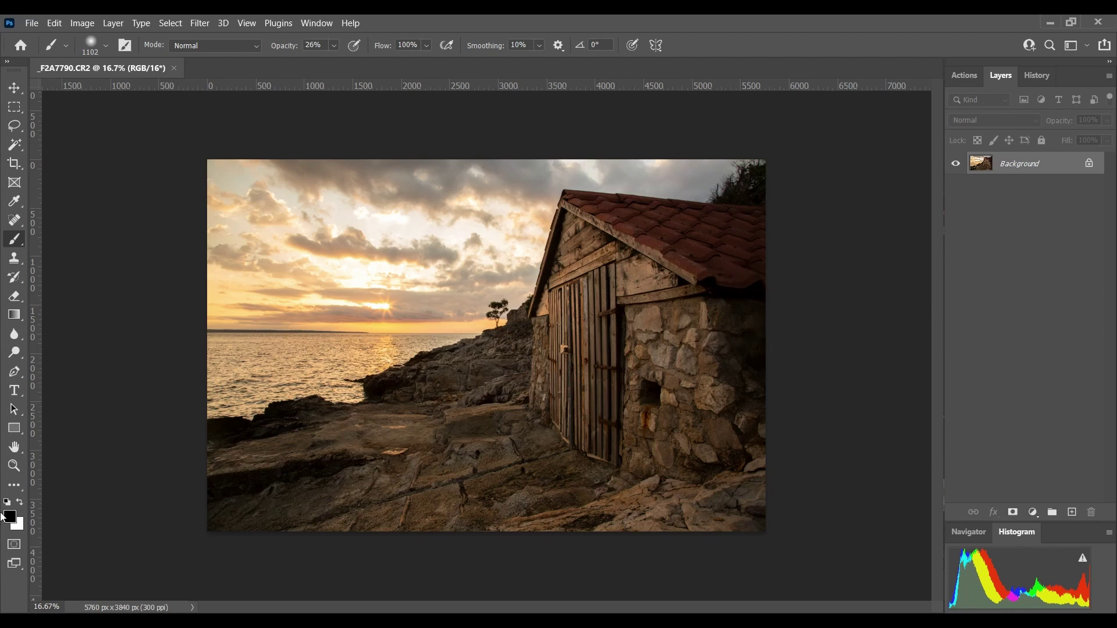
pyautogui.click(14, 466)
pyautogui.rightClick(431, 304)
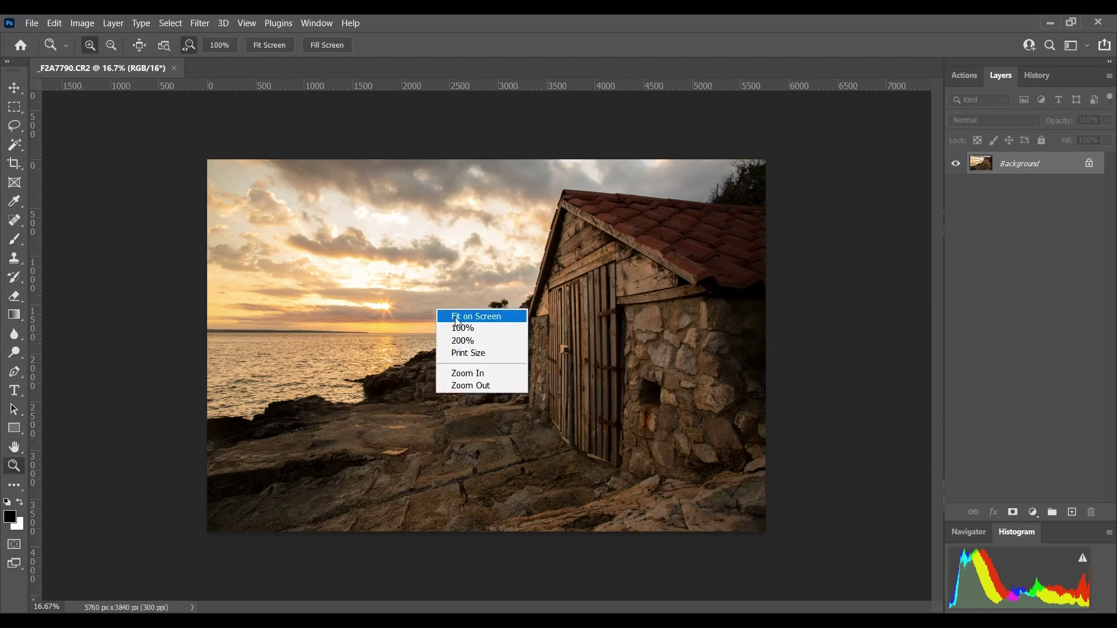
pyautogui.click(456, 318)
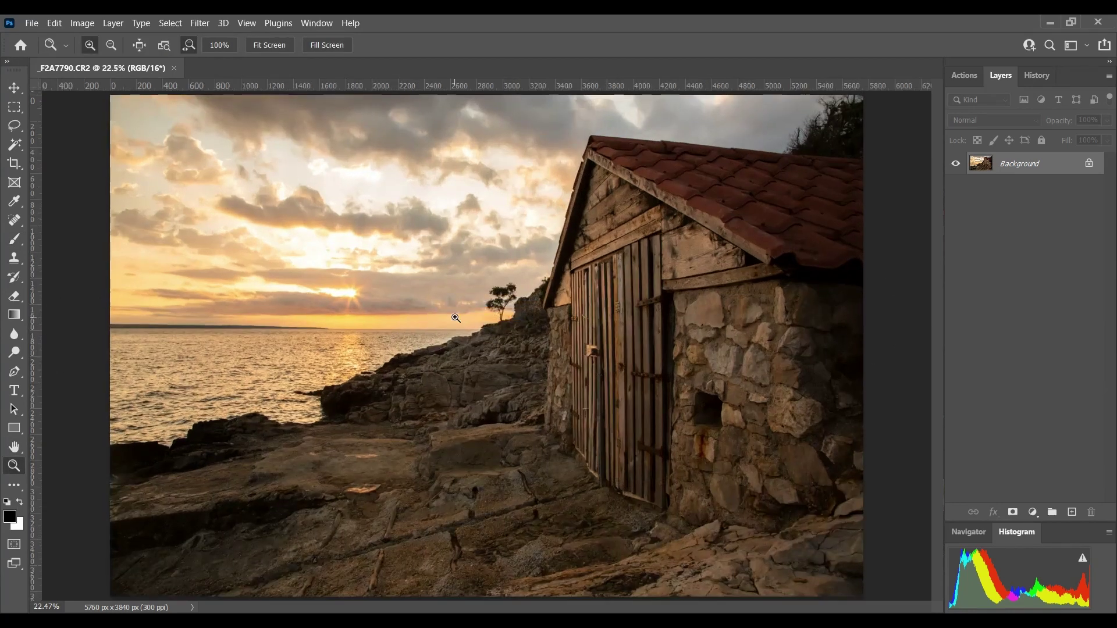
# Apply a Shadows/Highlights adjustment with a highlights amount of 10% and radius of 330 px, comparing it with the original.
pyautogui.click(90, 23)
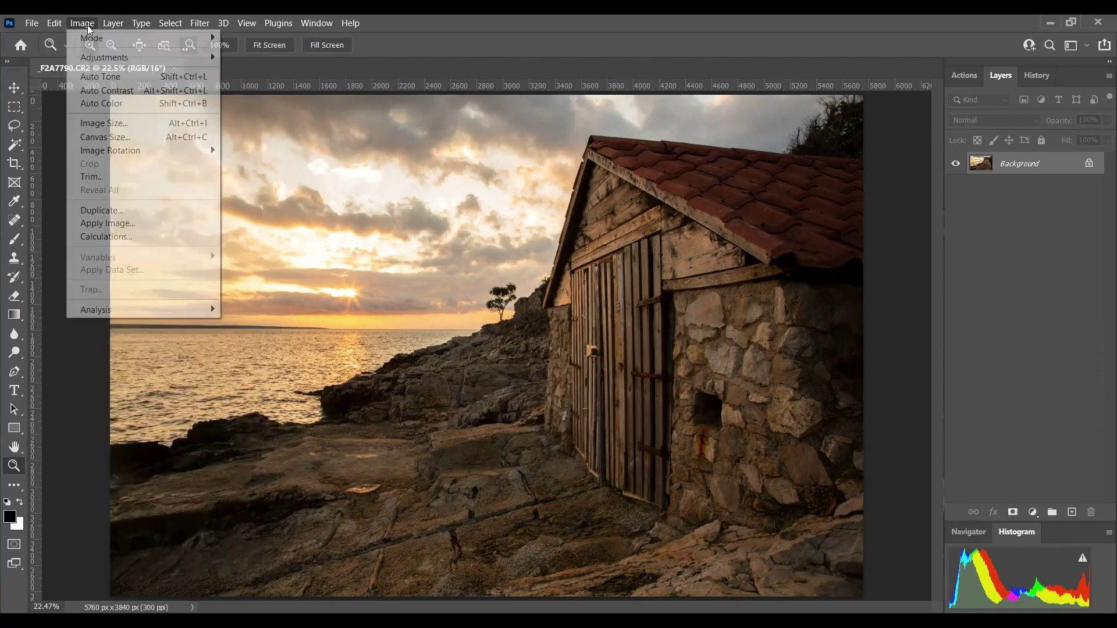
pyautogui.moveTo(93, 64)
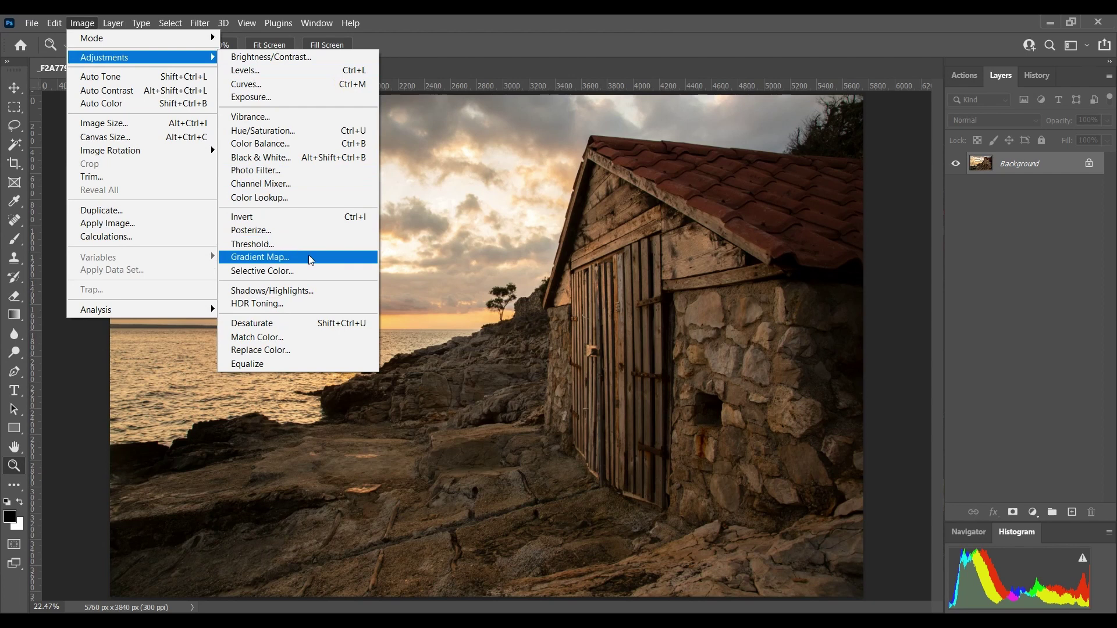
pyautogui.click(317, 290)
pyautogui.moveTo(886, 105); pyautogui.dragTo(928, 64)
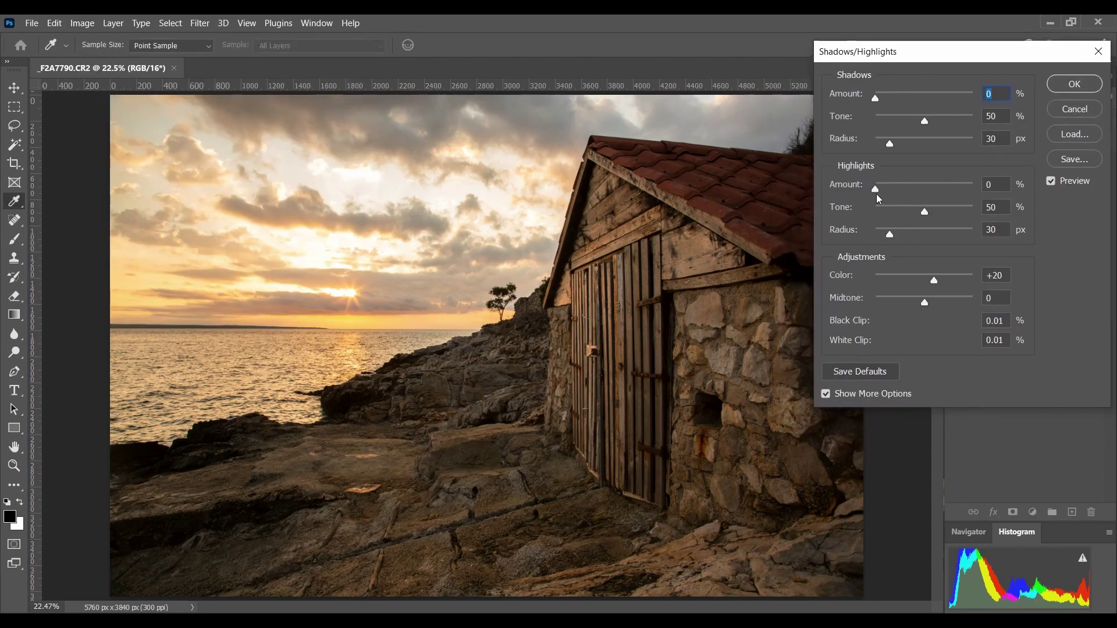
pyautogui.moveTo(877, 192); pyautogui.dragTo(888, 194)
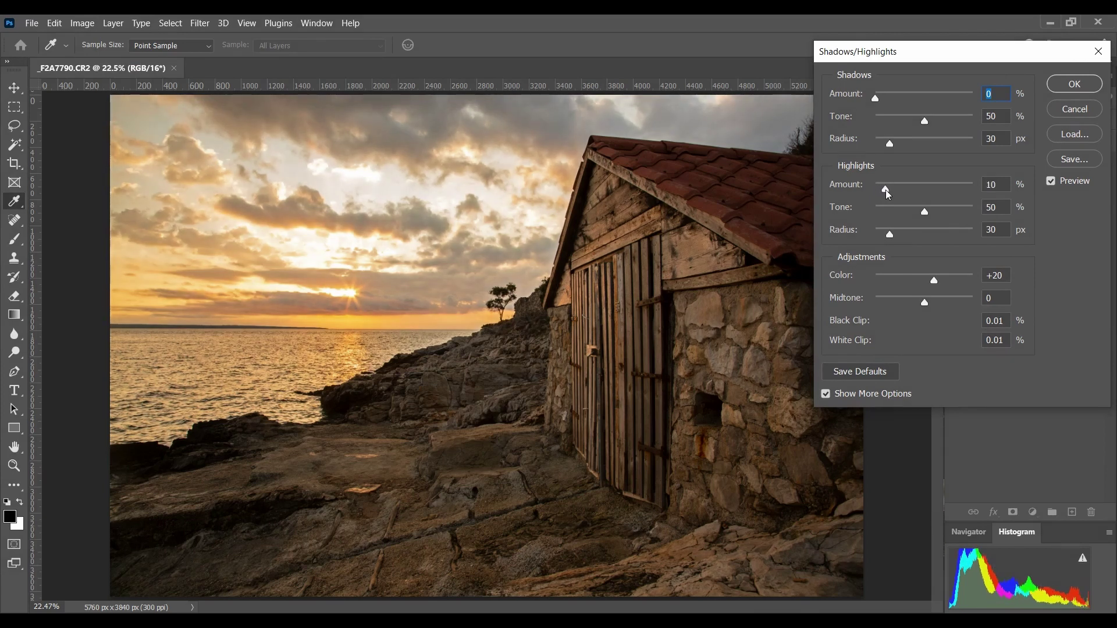
pyautogui.moveTo(890, 235); pyautogui.dragTo(955, 235)
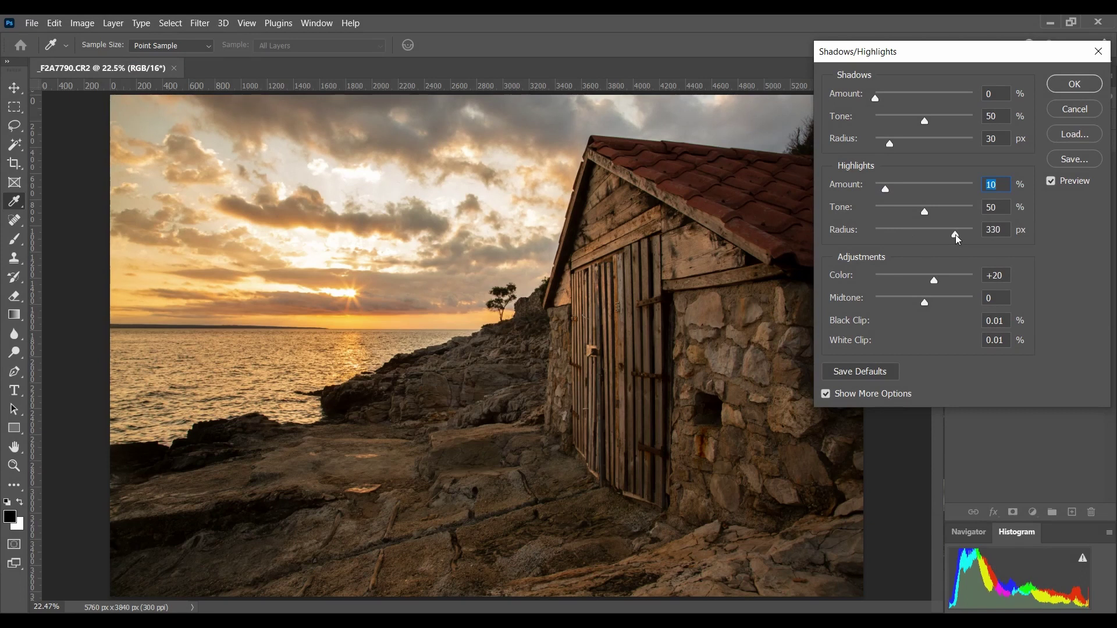
pyautogui.click(1052, 182)
pyautogui.click(1052, 182)
pyautogui.click(1074, 84)
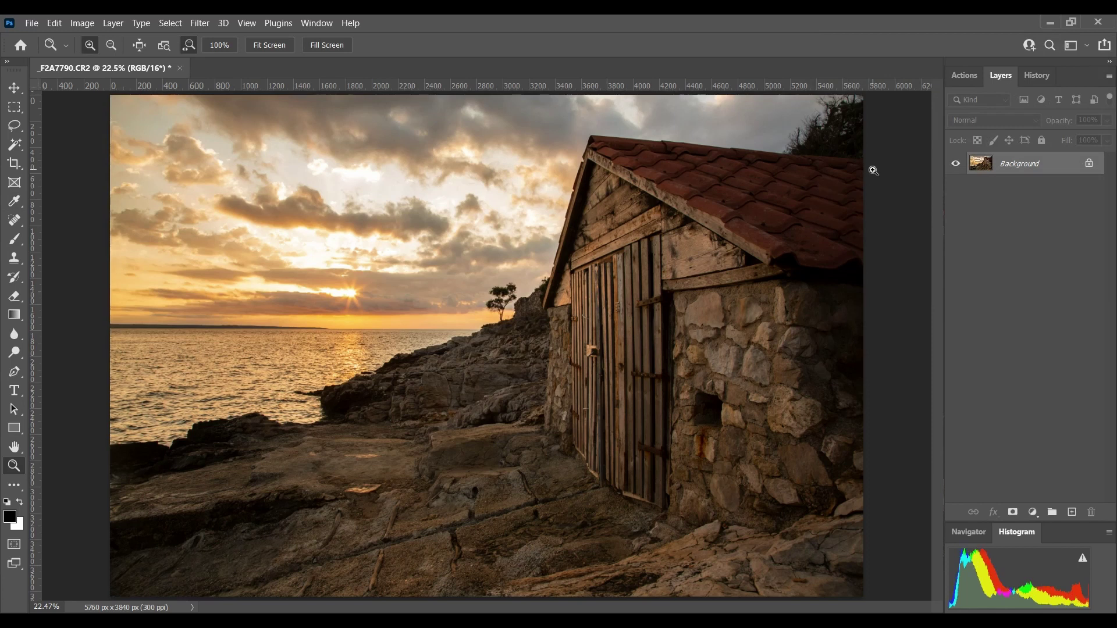
# Apply an RGB Curves adjustment with one point at input 61, output 55 and another at input 191, output 197.
pyautogui.click(78, 22)
pyautogui.moveTo(110, 57)
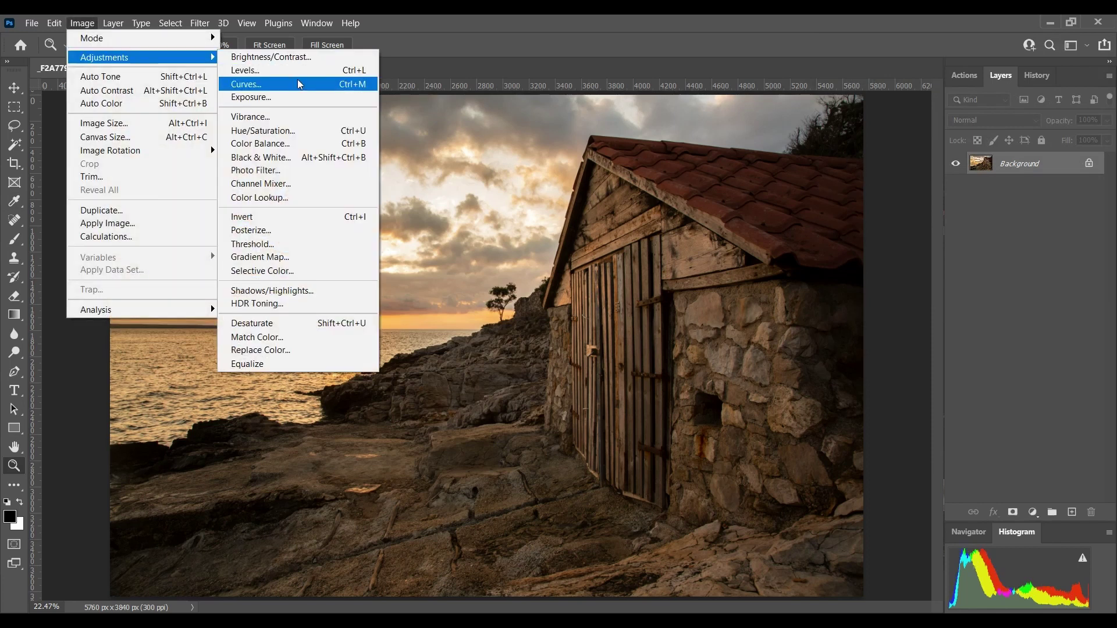
pyautogui.click(299, 84)
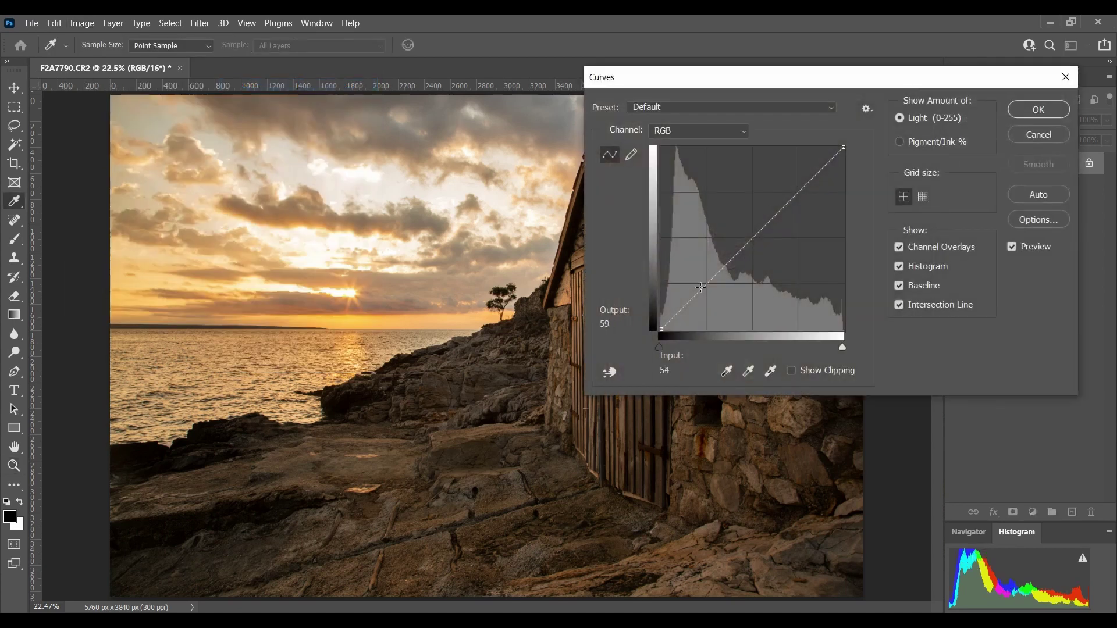
pyautogui.moveTo(701, 287); pyautogui.dragTo(705, 290)
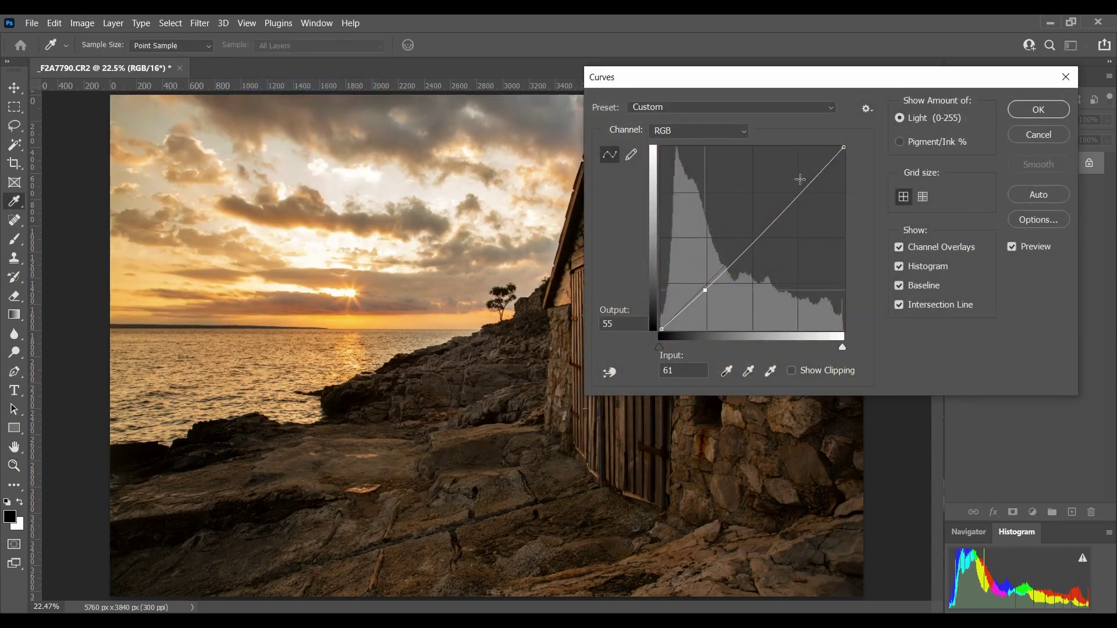
pyautogui.moveTo(798, 192); pyautogui.dragTo(798, 189)
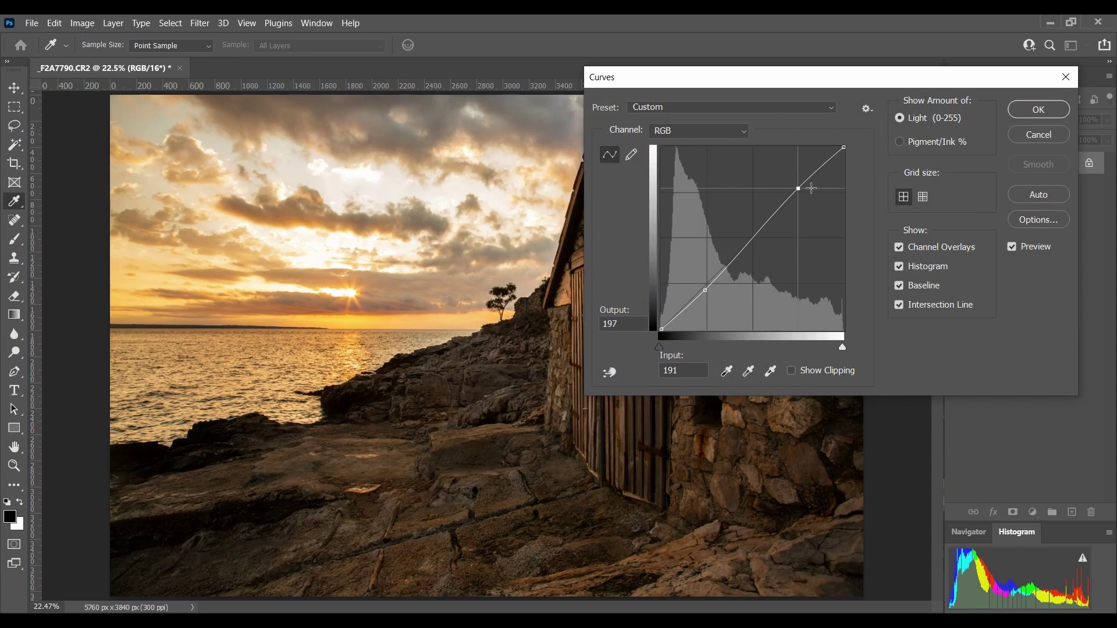
pyautogui.click(1030, 114)
pyautogui.press('z')
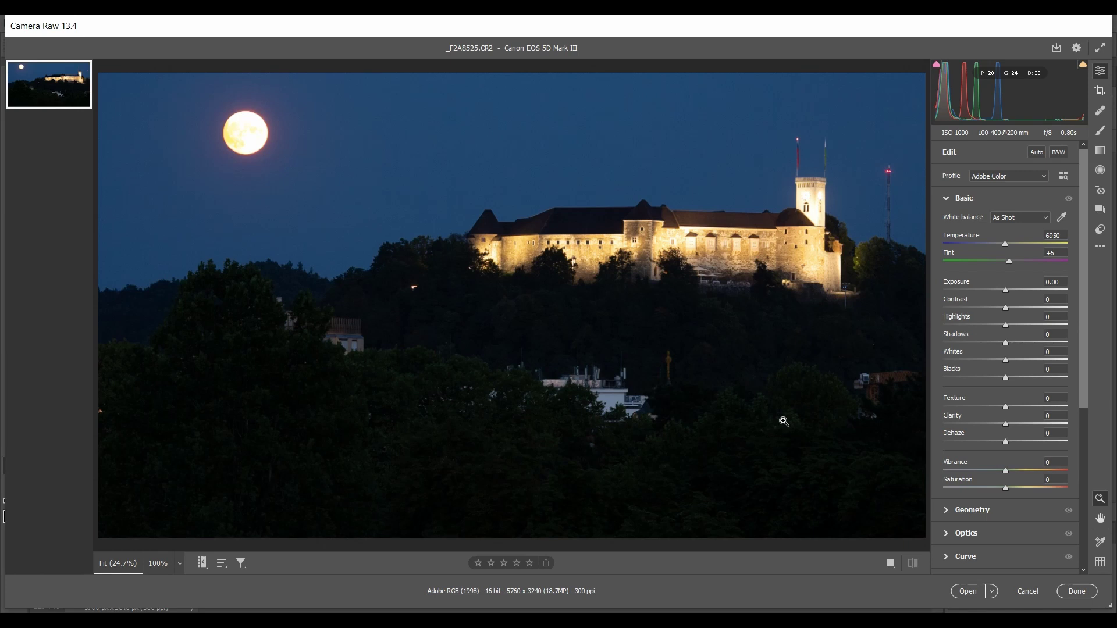
# Examine the overexposed moon in the castle photo at 100% and check the Exposure clipping preview.
pyautogui.click(254, 132)
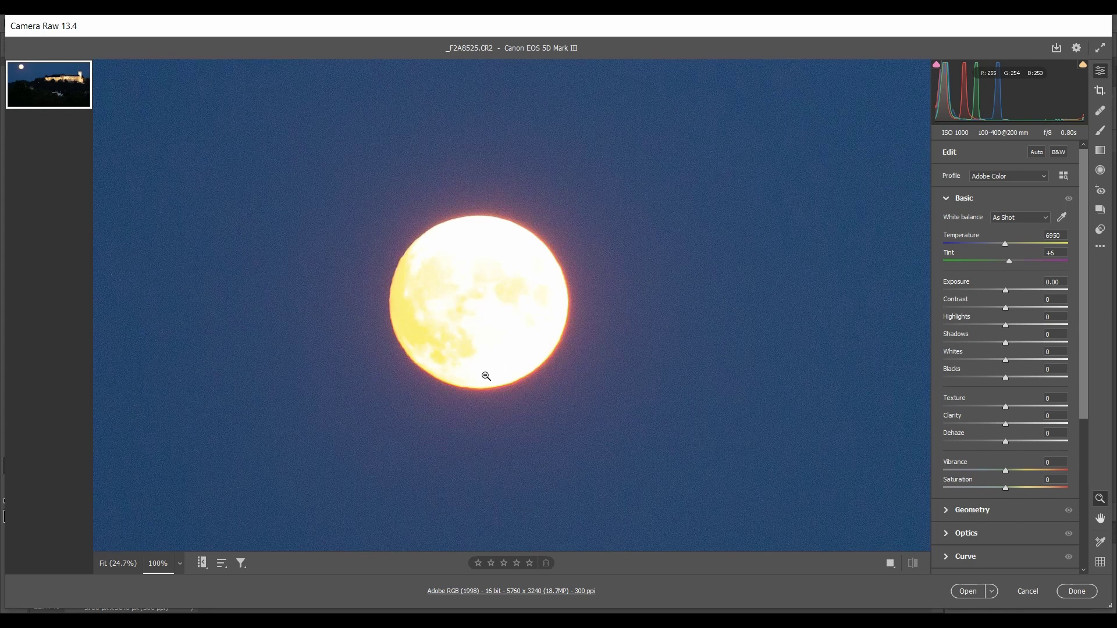
pyautogui.click(640, 304)
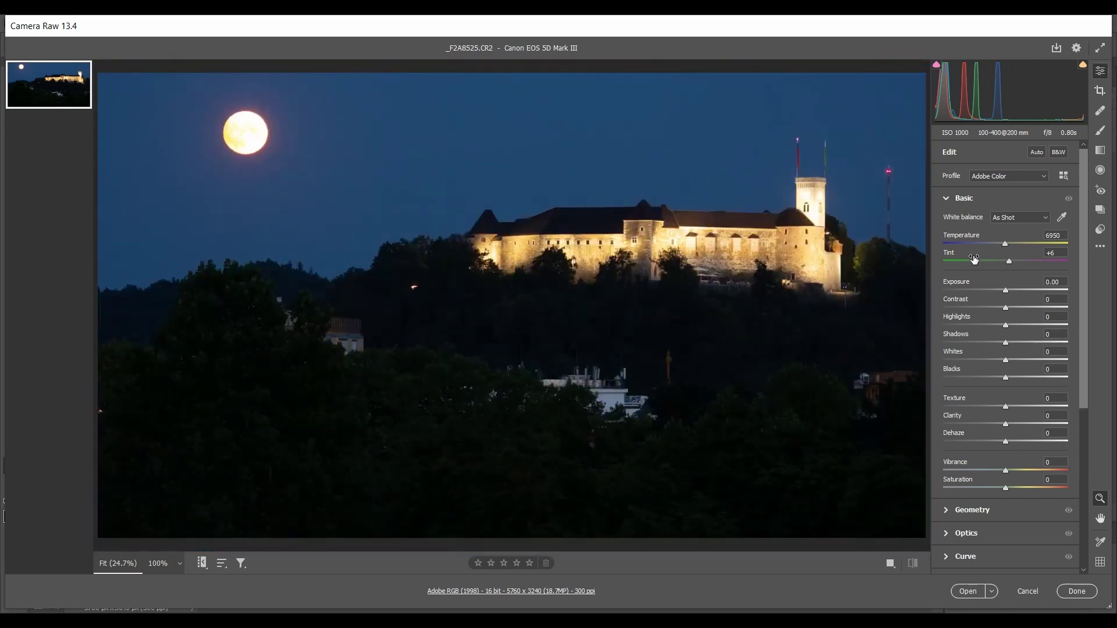
pyautogui.keyDown('alt'); pyautogui.click(1006, 291); pyautogui.keyUp('alt')
# Try lowering the whole castle photo's Highlights to -100 and then -39, examining the moon at 100% and its clipping.
pyautogui.moveTo(1007, 327); pyautogui.dragTo(933, 327)
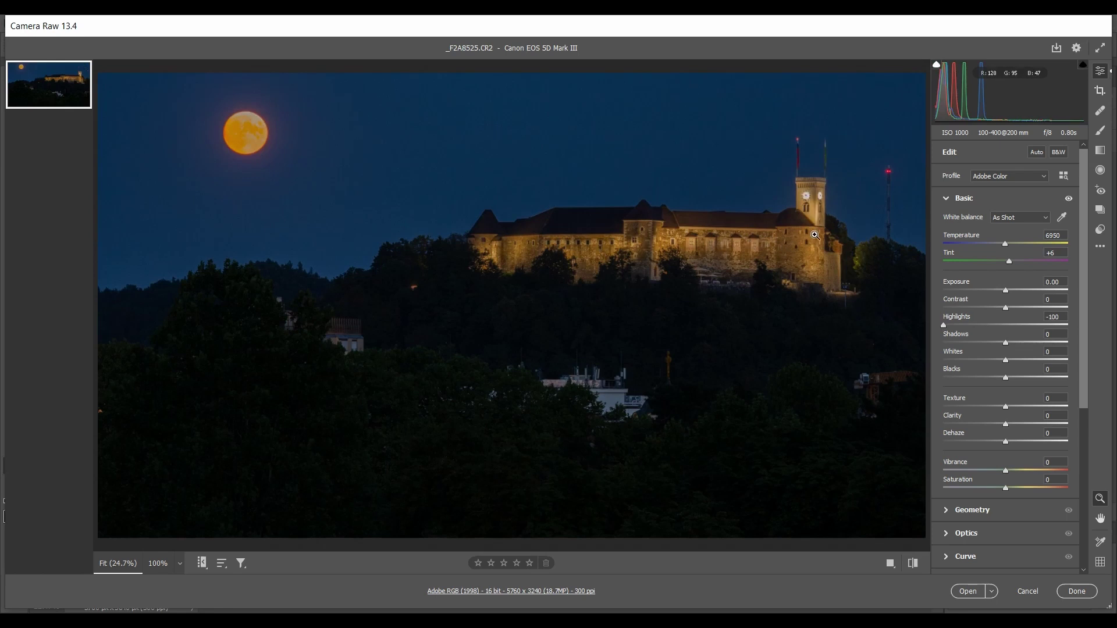
pyautogui.moveTo(945, 327); pyautogui.dragTo(983, 324)
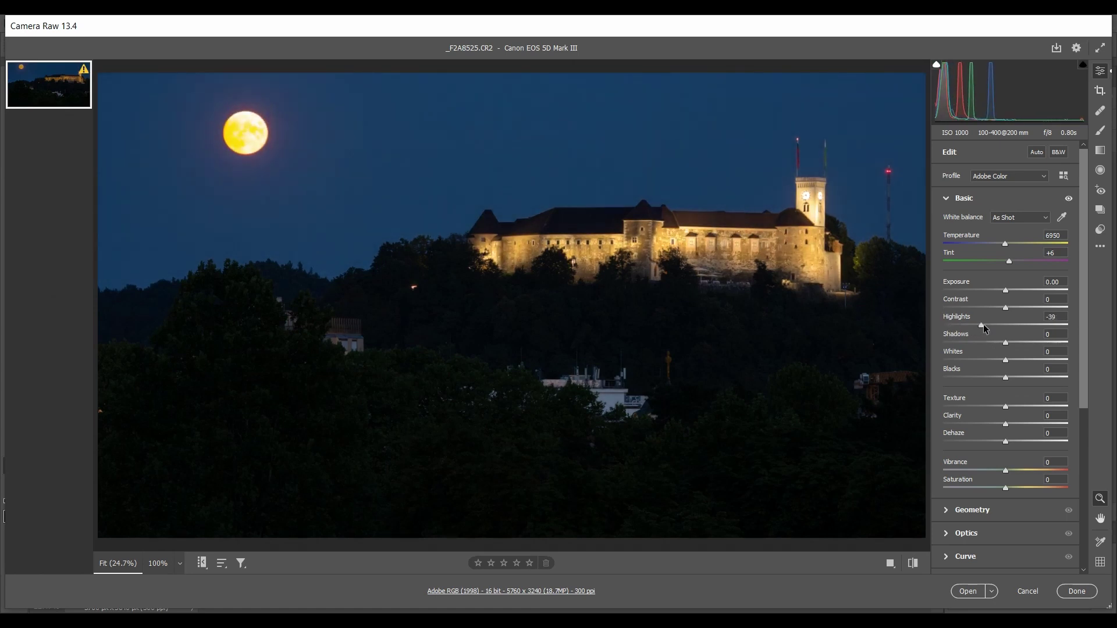
pyautogui.click(234, 127)
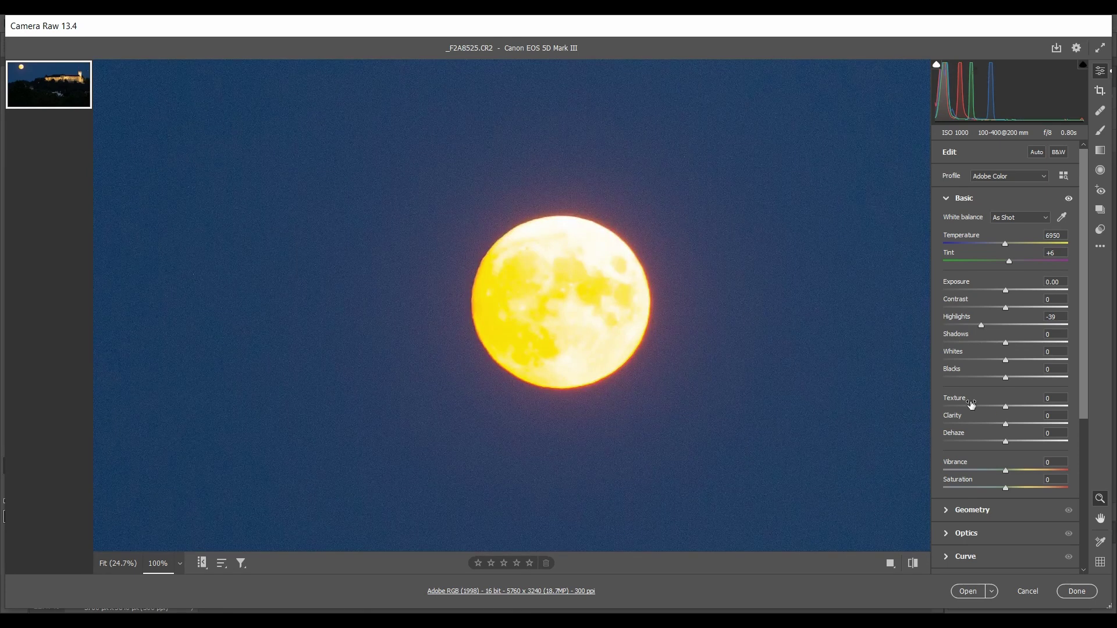
pyautogui.keyDown('alt'); pyautogui.click(1009, 295); pyautogui.keyUp('alt')
pyautogui.click(663, 384)
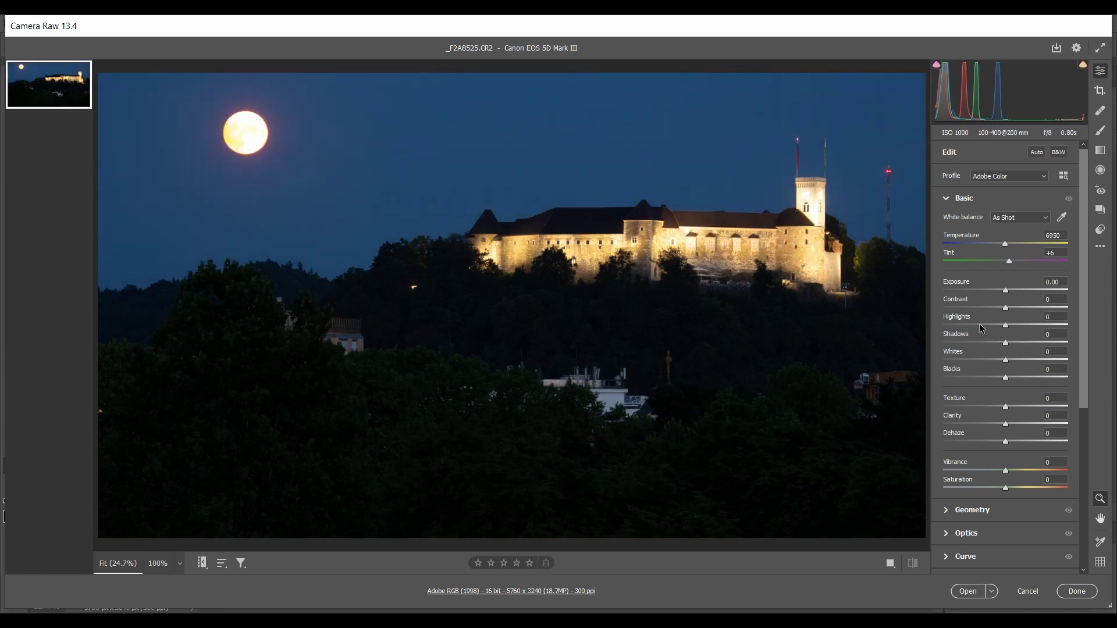
# Paint over the moon with a size 10 Adjustment Brush set to Exposure 0.00 and Highlights -100.
pyautogui.click(247, 136)
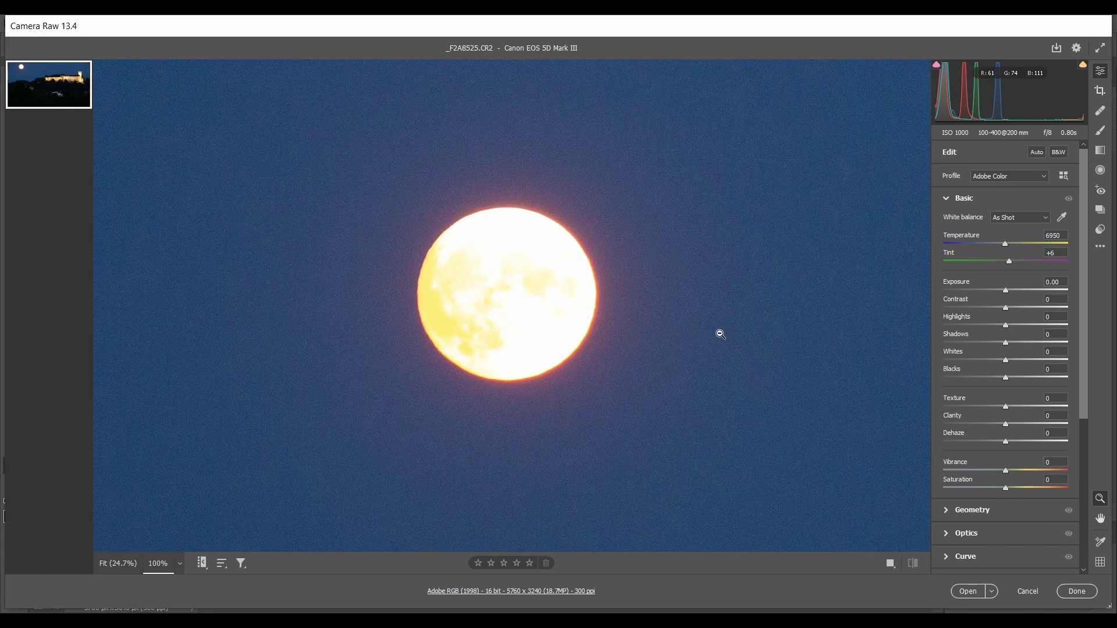
pyautogui.click(1101, 135)
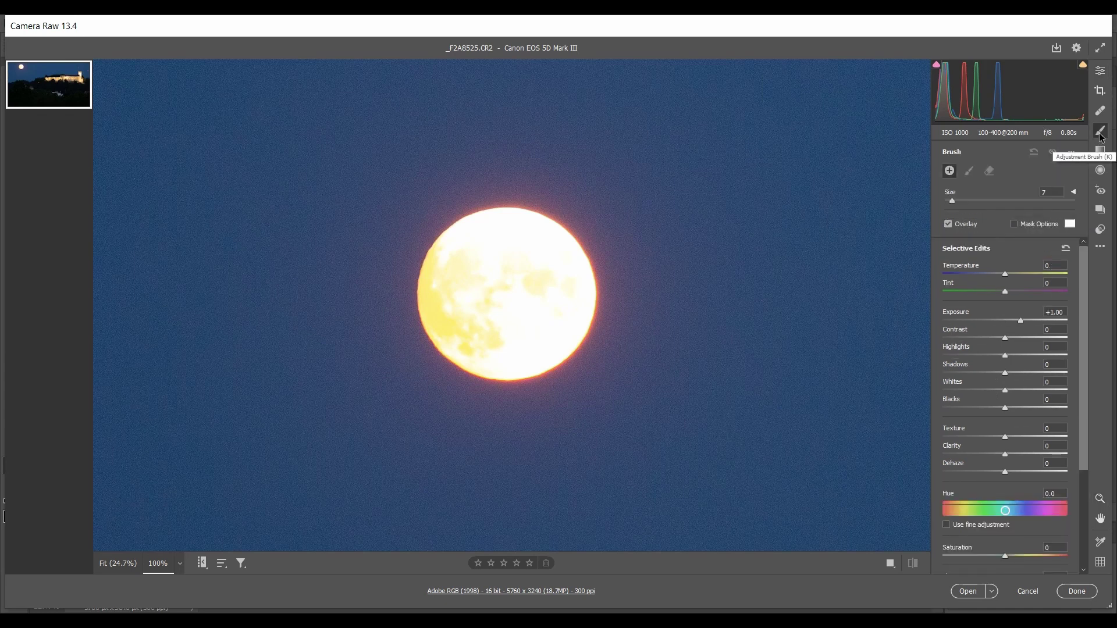
pyautogui.doubleClick(1020, 320)
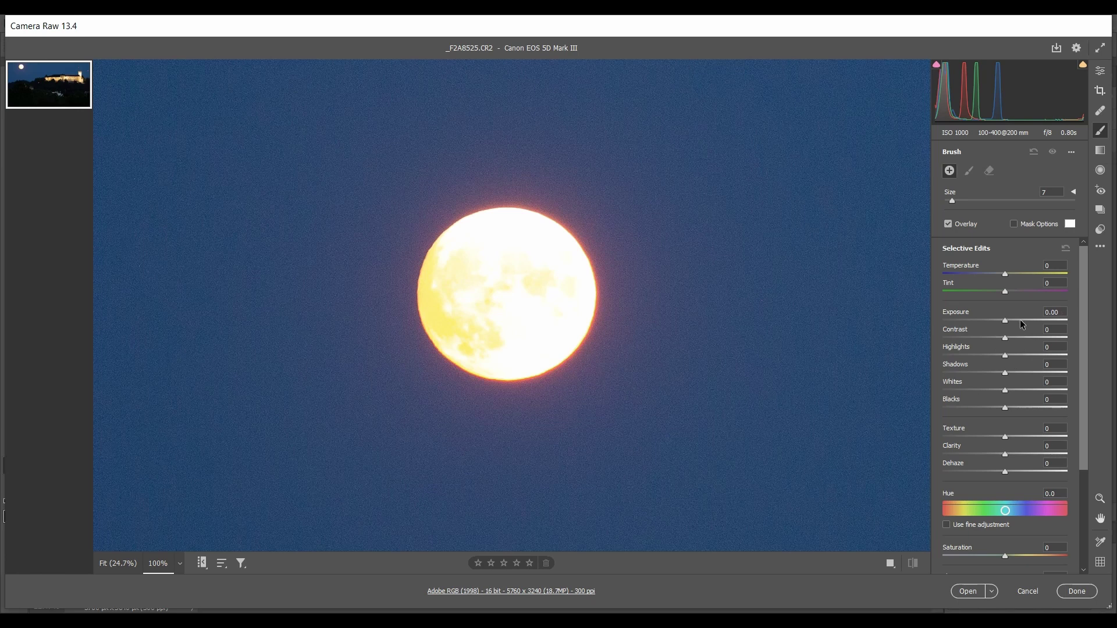
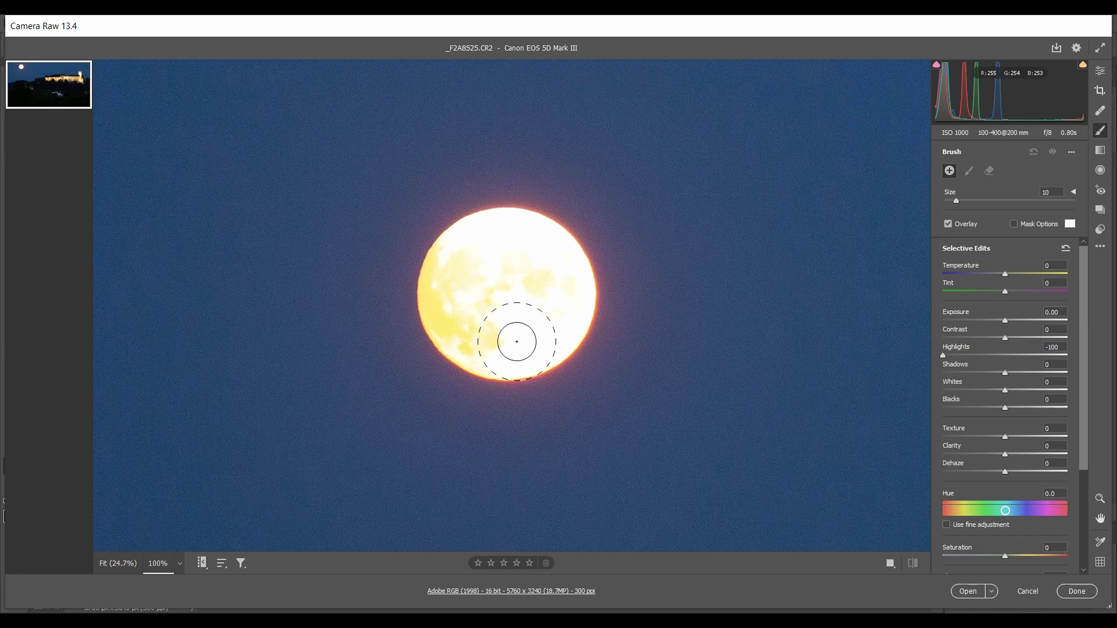
pyautogui.moveTo(512, 337)
pyautogui.mouseDown()
pyautogui.moveTo(475, 318)
pyautogui.moveTo(466, 267)
pyautogui.moveTo(503, 244)
pyautogui.moveTo(544, 251)
pyautogui.moveTo(564, 311)
pyautogui.moveTo(518, 339)
pyautogui.moveTo(551, 319)
pyautogui.moveTo(556, 271)
pyautogui.moveTo(526, 244)
pyautogui.moveTo(476, 250)
pyautogui.moveTo(509, 247)
pyautogui.moveTo(489, 250)
pyautogui.moveTo(533, 262)
pyautogui.mouseUp()
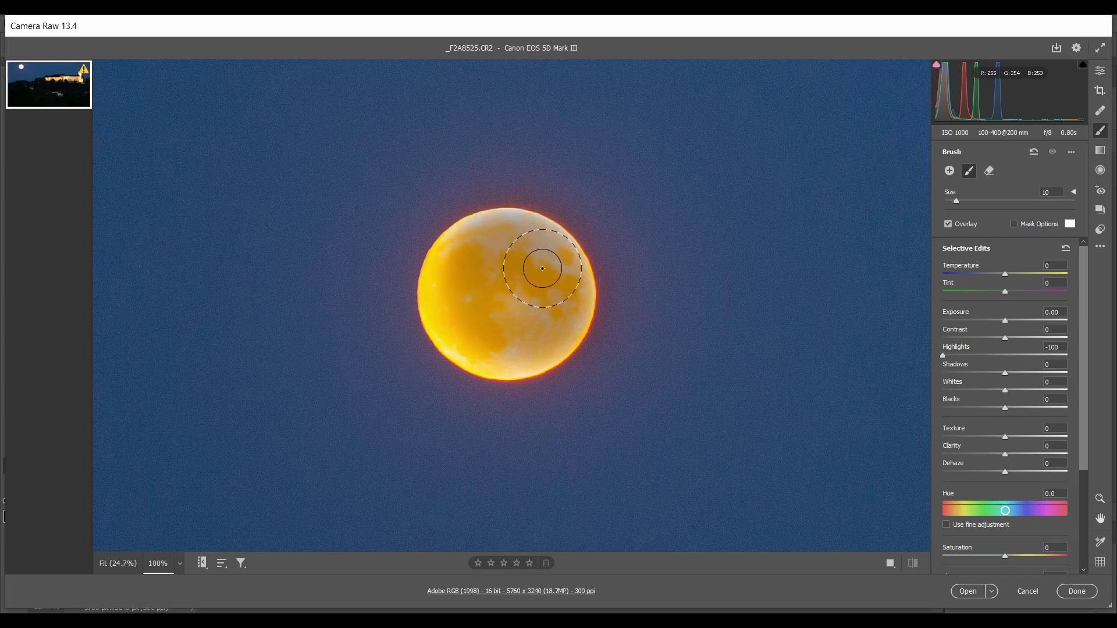
# Set the moon brush adjustment's Highlights to -58, with Exposure at 0.00.
pyautogui.moveTo(943, 355); pyautogui.dragTo(963, 359)
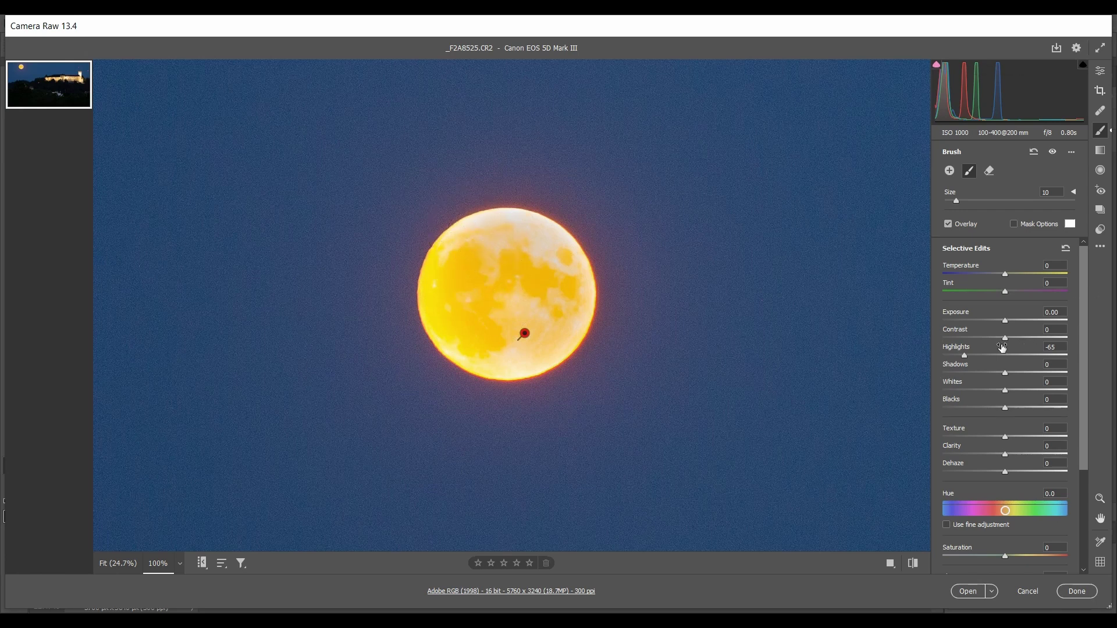
pyautogui.moveTo(965, 356); pyautogui.dragTo(967, 357)
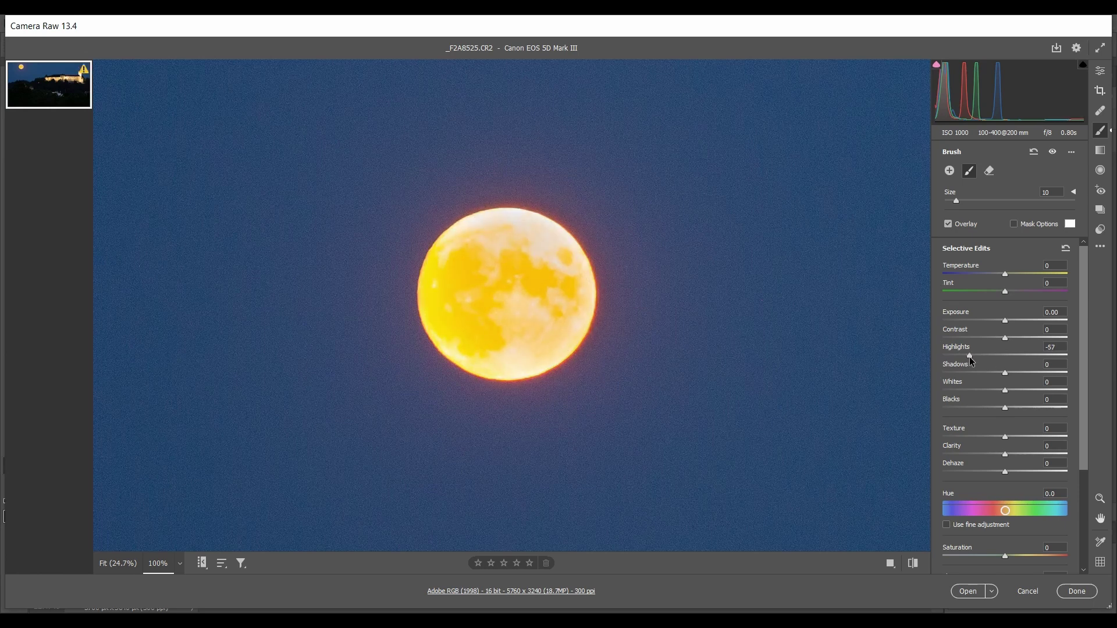
pyautogui.moveTo(1015, 320)
pyautogui.mouseDown()
pyautogui.moveTo(1035, 324)
pyautogui.moveTo(975, 319)
pyautogui.moveTo(1005, 324)
pyautogui.mouseUp()
pyautogui.moveTo(969, 353)
pyautogui.mouseDown()
pyautogui.moveTo(946, 355)
pyautogui.moveTo(963, 355)
pyautogui.mouseUp()
pyautogui.moveTo(524, 334)
pyautogui.mouseDown()
pyautogui.moveTo(494, 341)
pyautogui.moveTo(544, 305)
pyautogui.mouseUp()
pyautogui.click(1100, 499)
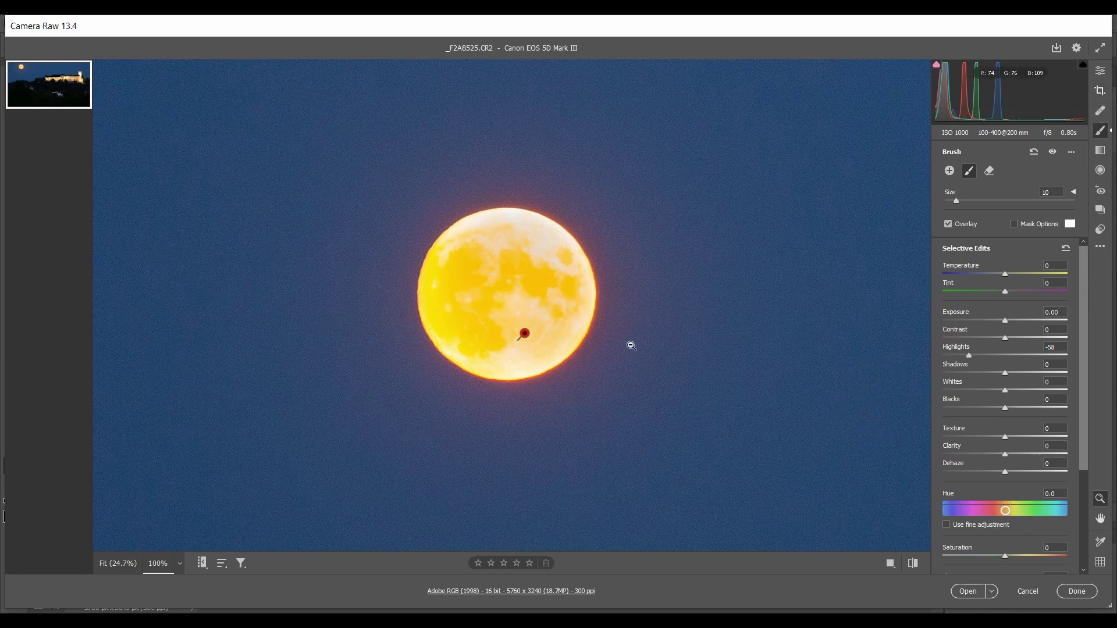
# Examine the recovered moon in the castle photo at 100% and fit the whole photo on screen again.
pyautogui.click(693, 344)
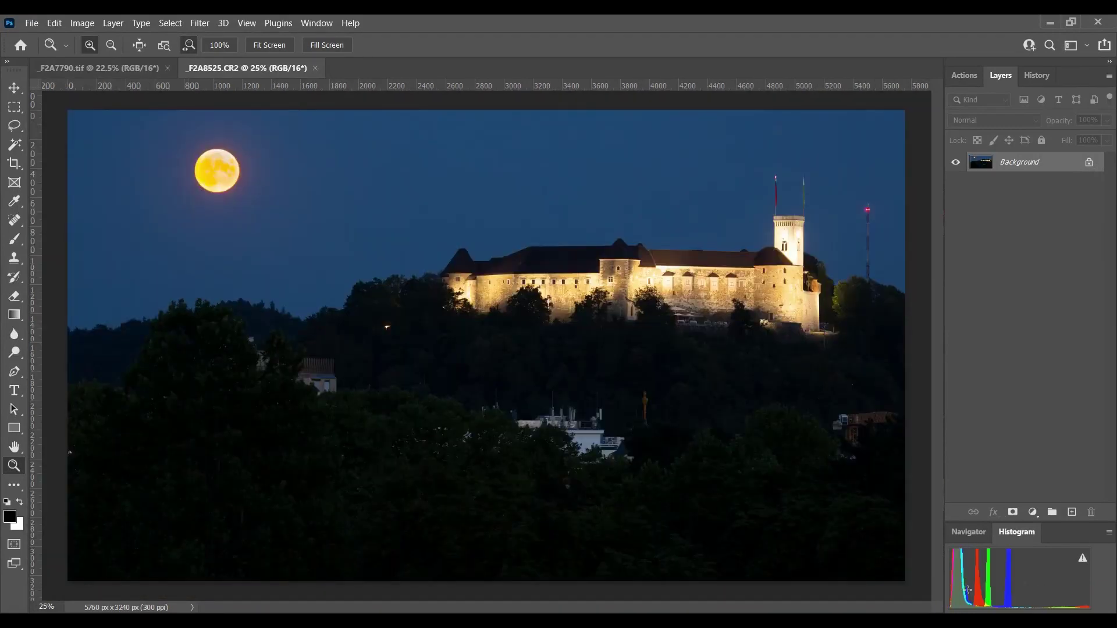
pyautogui.moveTo(209, 175); pyautogui.dragTo(209, 175)
pyautogui.rightClick(522, 188)
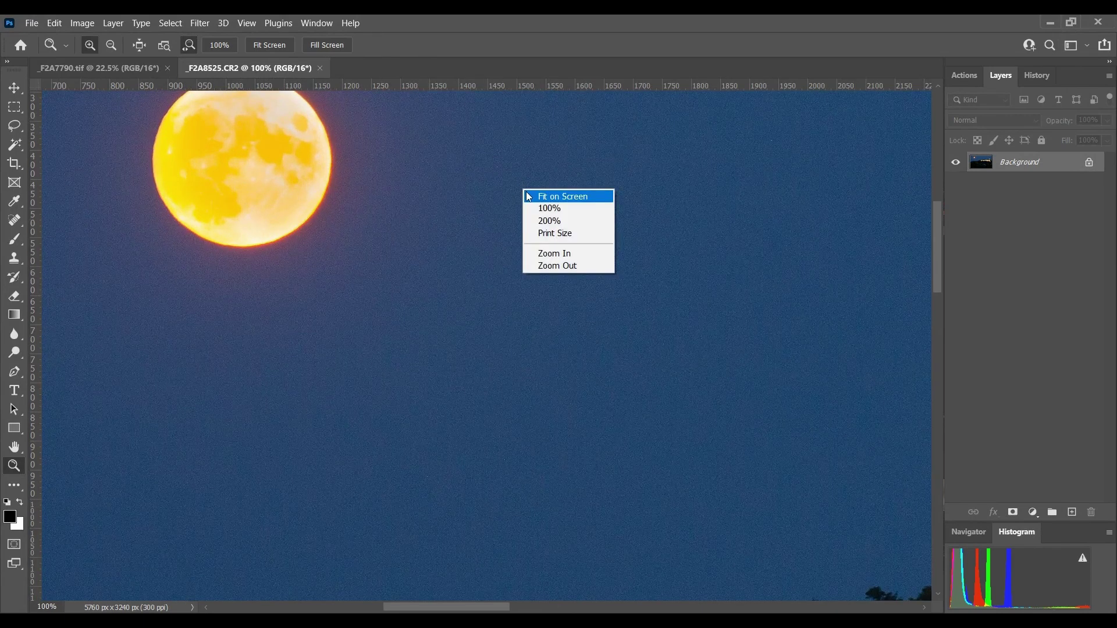
pyautogui.click(528, 197)
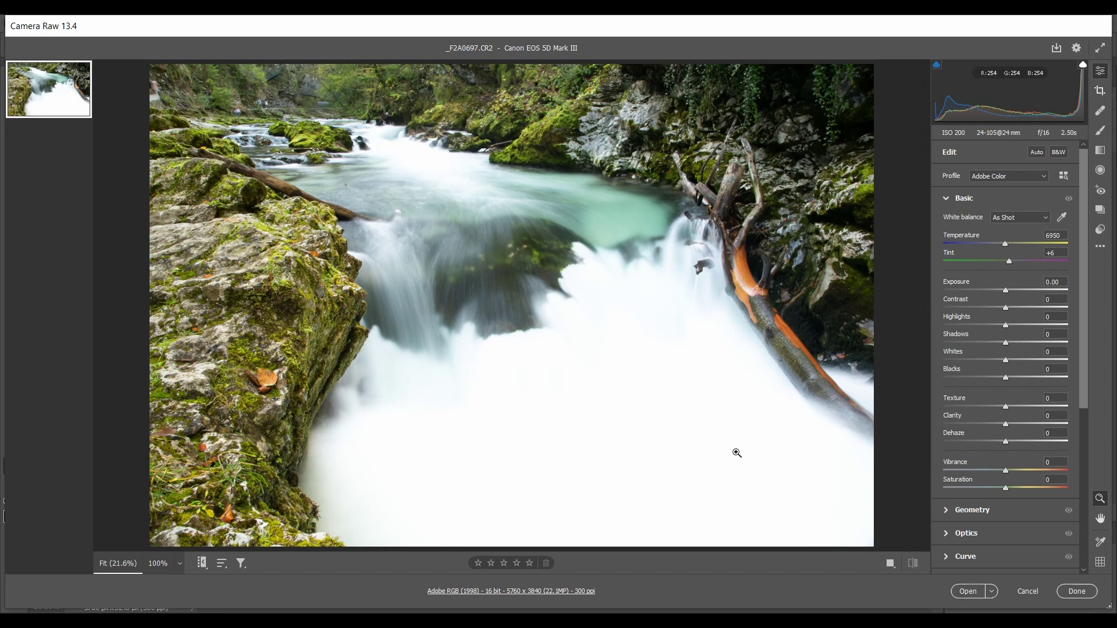
# Check the waterfall photo's highlight clipping preview and set the whole photo's Highlights to -100.
pyautogui.click(1083, 65)
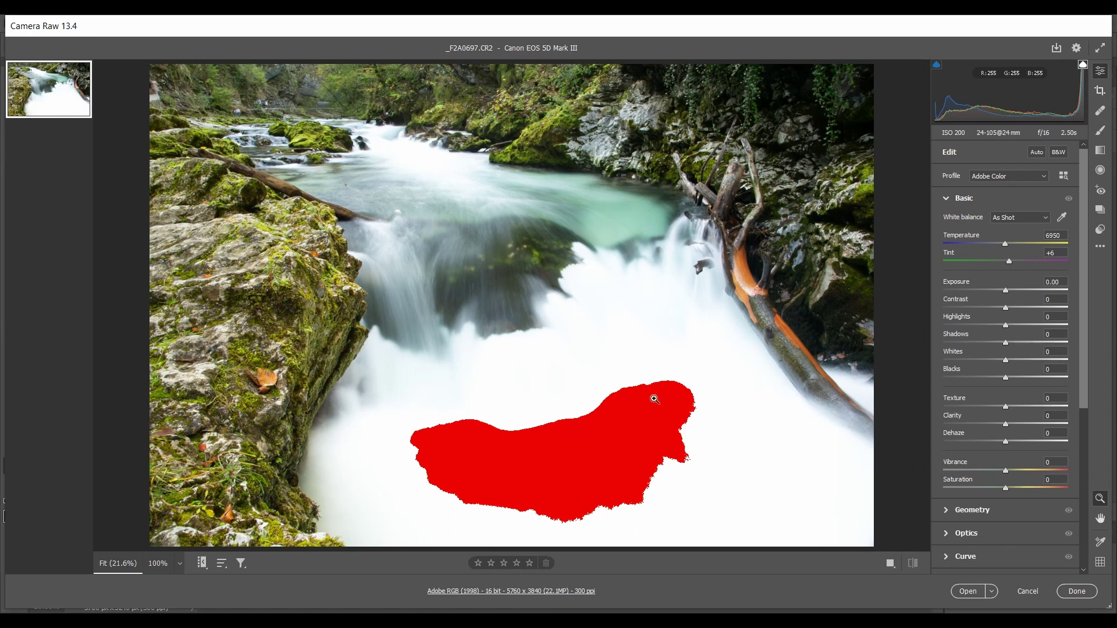
pyautogui.click(1083, 65)
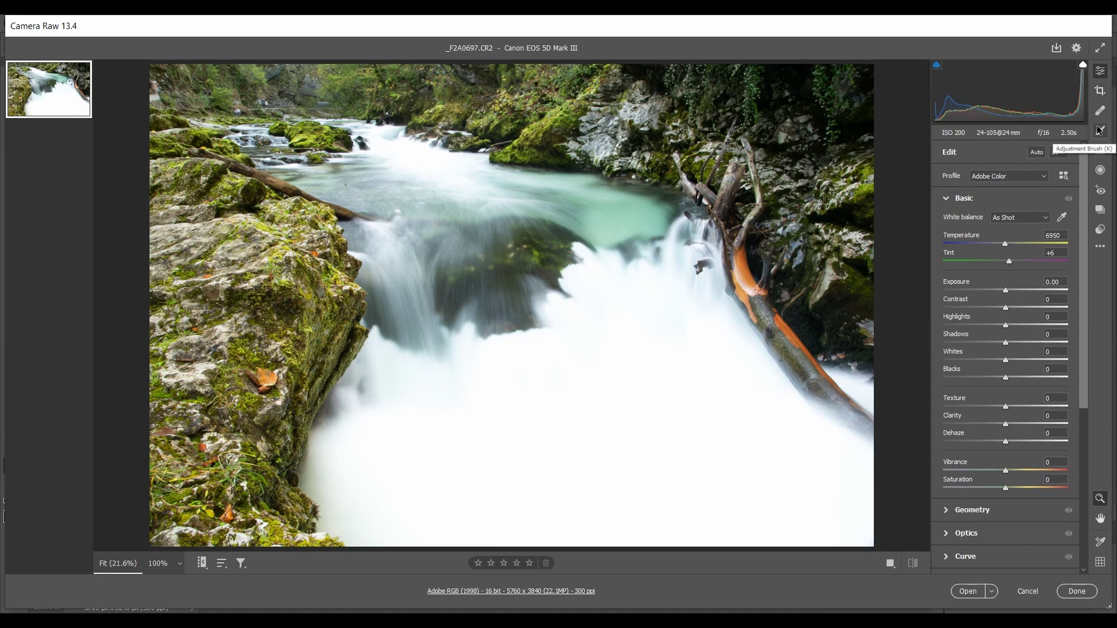
pyautogui.moveTo(1006, 325); pyautogui.dragTo(942, 324)
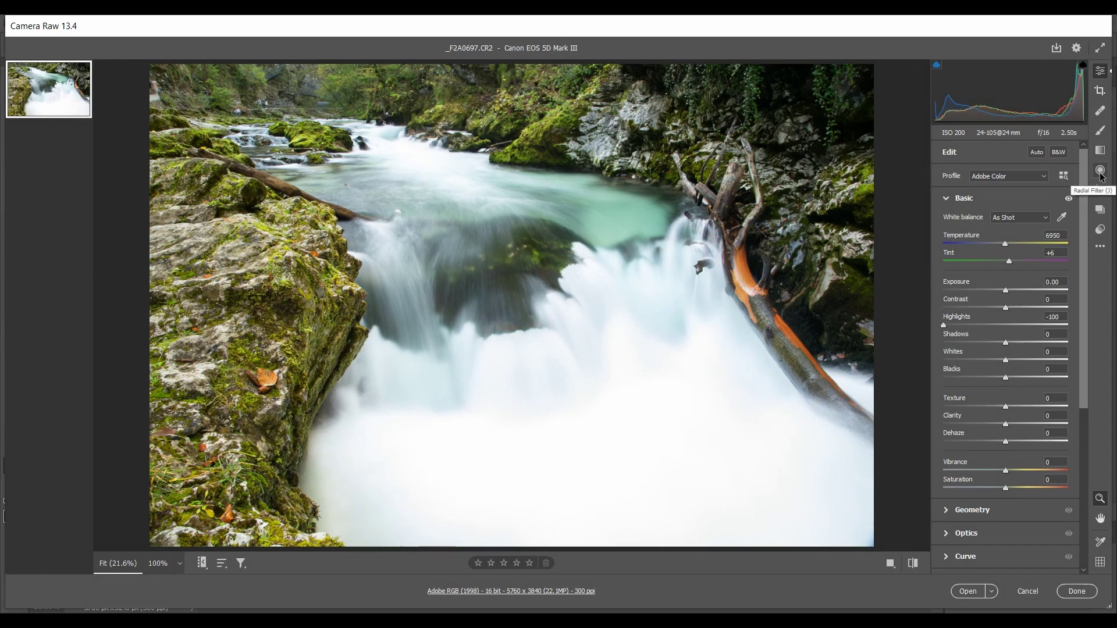
# Activate the Adjustment Brush and show its mask with a red overlay color.
pyautogui.click(1101, 133)
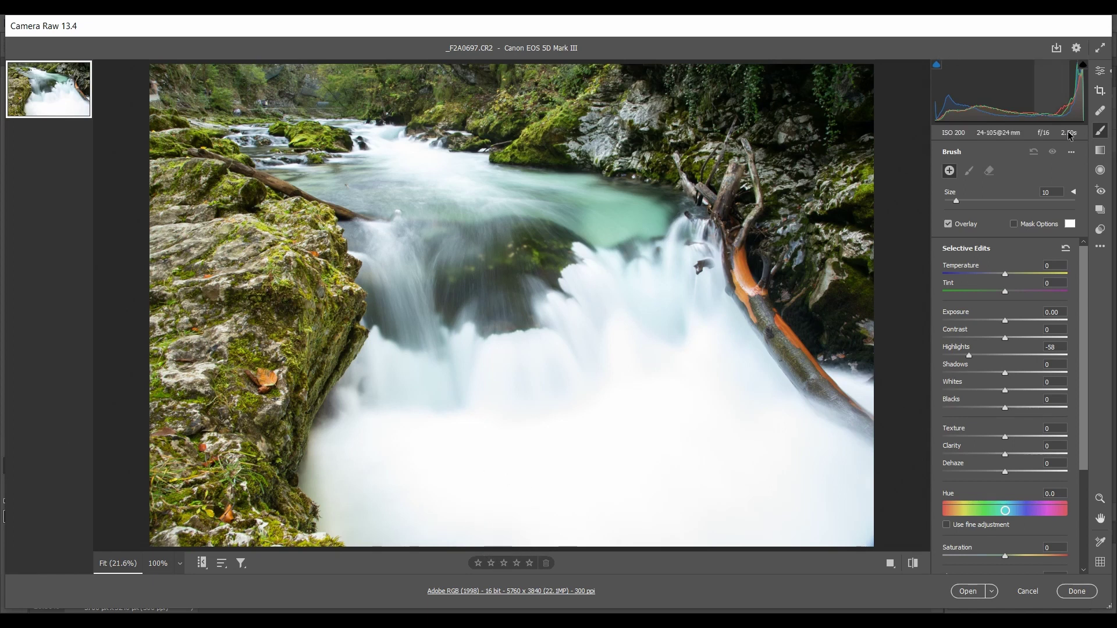
pyautogui.click(1015, 225)
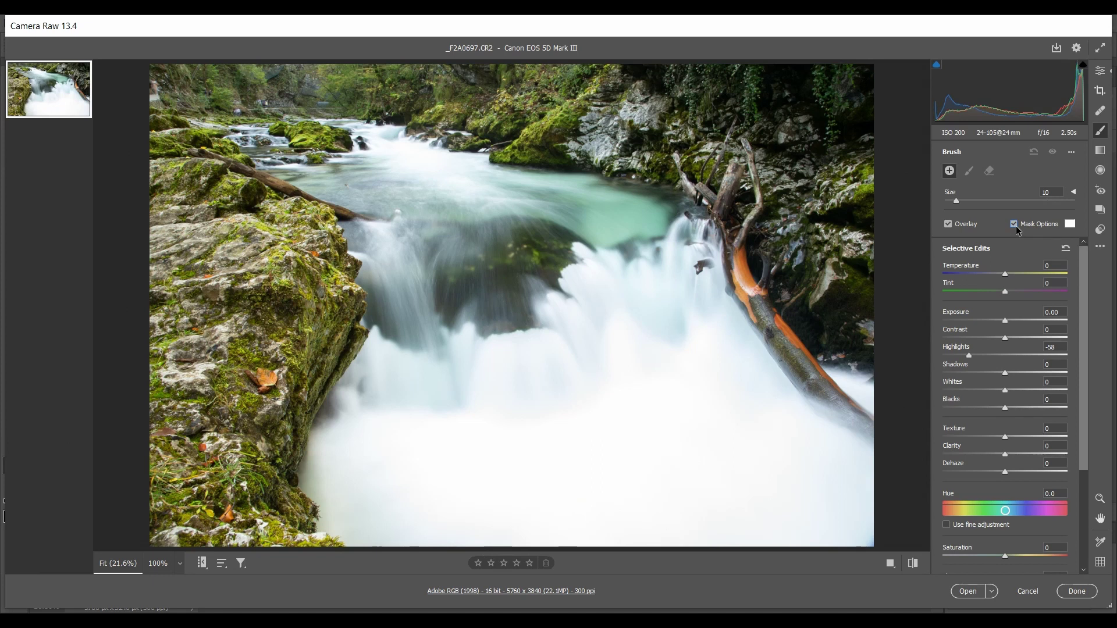
pyautogui.click(1067, 224)
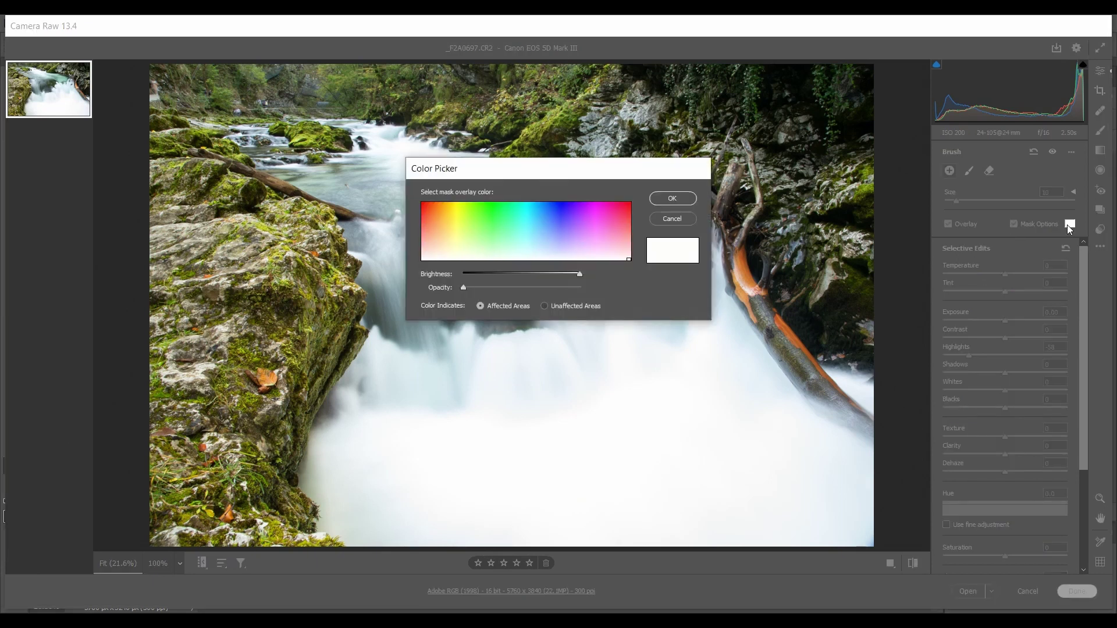
pyautogui.click(425, 206)
pyautogui.click(683, 204)
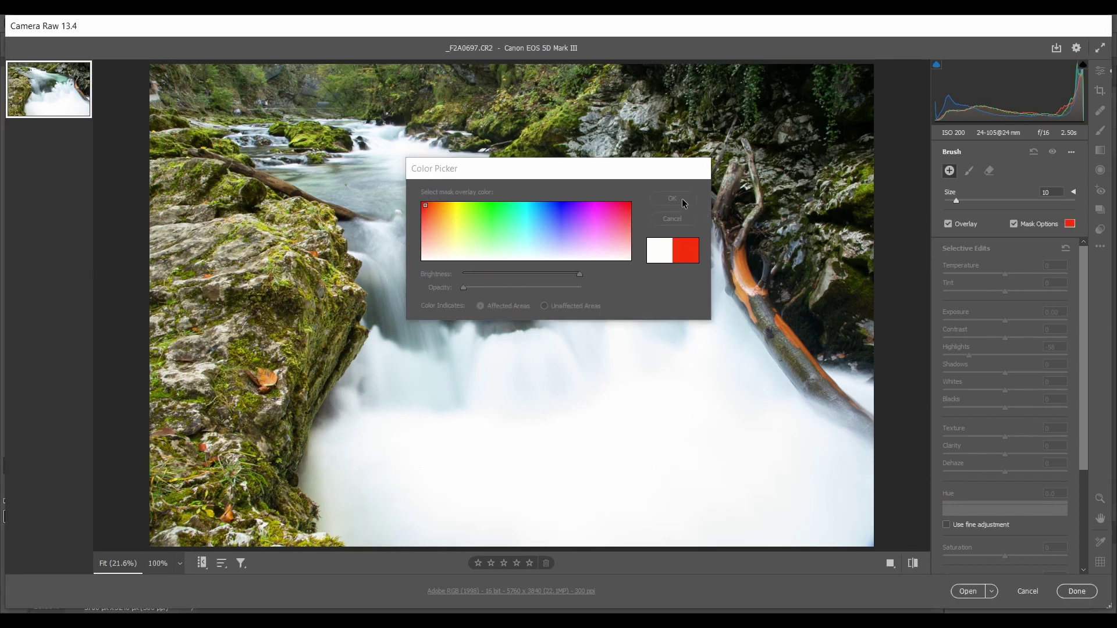
# Paint over the blown-out foreground water with the size 10 brush, set its Highlights to -97 and hide the mask overlay.
pyautogui.moveTo(651, 407)
pyautogui.mouseDown()
pyautogui.moveTo(352, 455)
pyautogui.moveTo(343, 475)
pyautogui.moveTo(373, 542)
pyautogui.moveTo(388, 549)
pyautogui.moveTo(858, 542)
pyautogui.moveTo(850, 476)
pyautogui.moveTo(773, 429)
pyautogui.moveTo(726, 354)
pyautogui.moveTo(643, 426)
pyautogui.moveTo(747, 433)
pyautogui.moveTo(682, 454)
pyautogui.moveTo(780, 480)
pyautogui.moveTo(801, 499)
pyautogui.moveTo(570, 502)
pyautogui.moveTo(671, 473)
pyautogui.moveTo(445, 486)
pyautogui.moveTo(389, 502)
pyautogui.moveTo(566, 507)
pyautogui.moveTo(419, 533)
pyautogui.moveTo(349, 509)
pyautogui.moveTo(343, 485)
pyautogui.moveTo(351, 459)
pyautogui.moveTo(701, 439)
pyautogui.mouseUp()
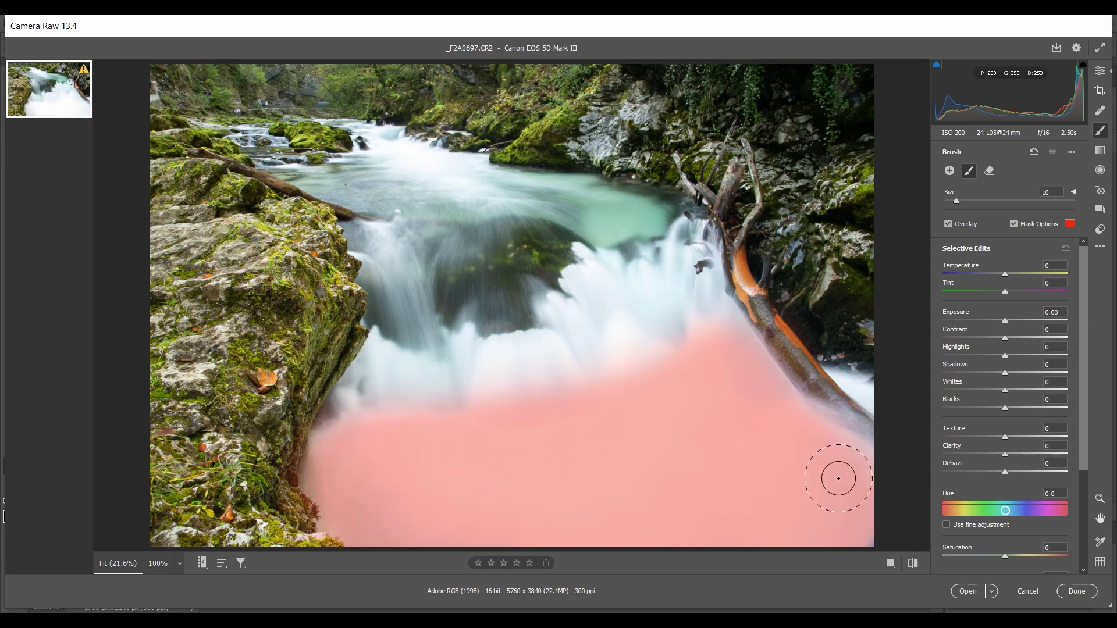
pyautogui.moveTo(805, 555); pyautogui.dragTo(680, 547)
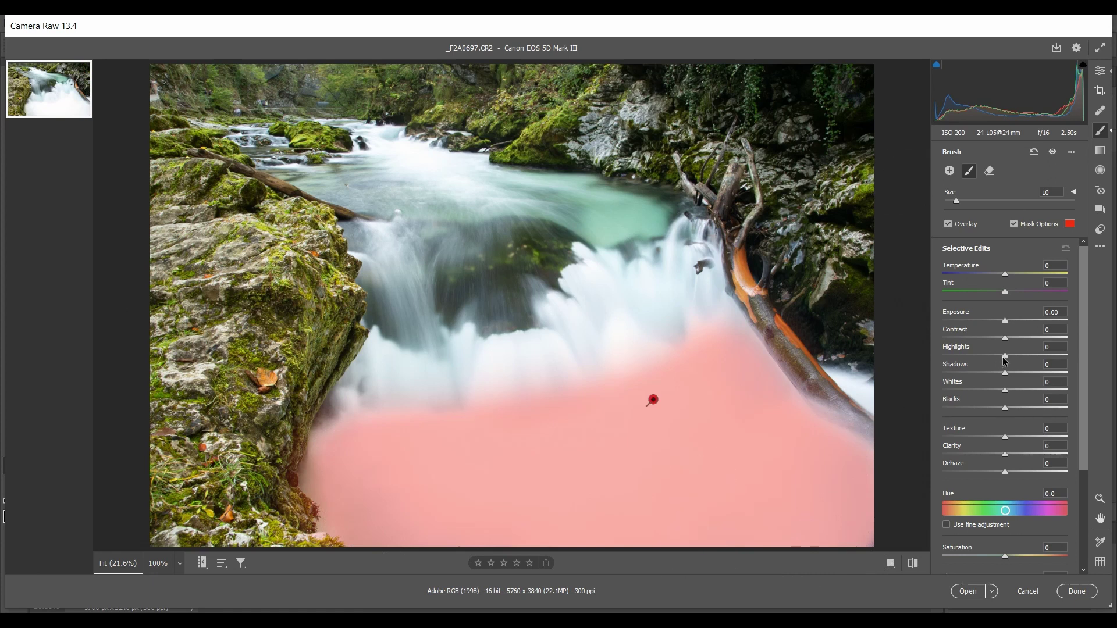
pyautogui.moveTo(1005, 355); pyautogui.dragTo(941, 357)
pyautogui.click(1015, 223)
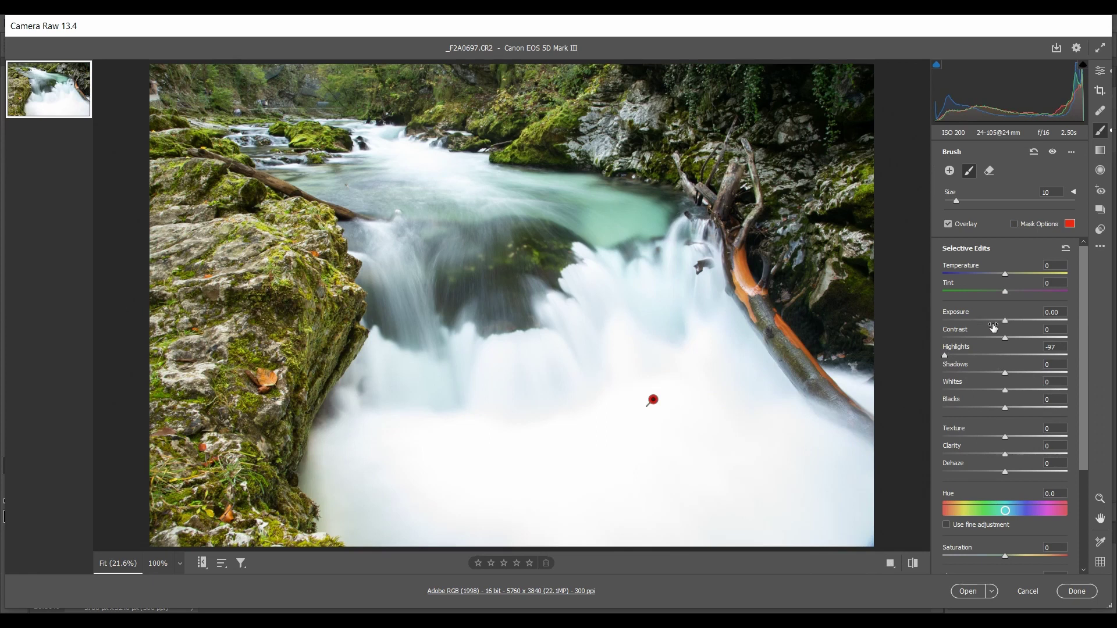
# Set the water brush adjustment's Exposure to -0.15 and its Highlights to -50.
pyautogui.moveTo(1006, 324)
pyautogui.mouseDown()
pyautogui.moveTo(962, 326)
pyautogui.moveTo(1002, 326)
pyautogui.mouseUp()
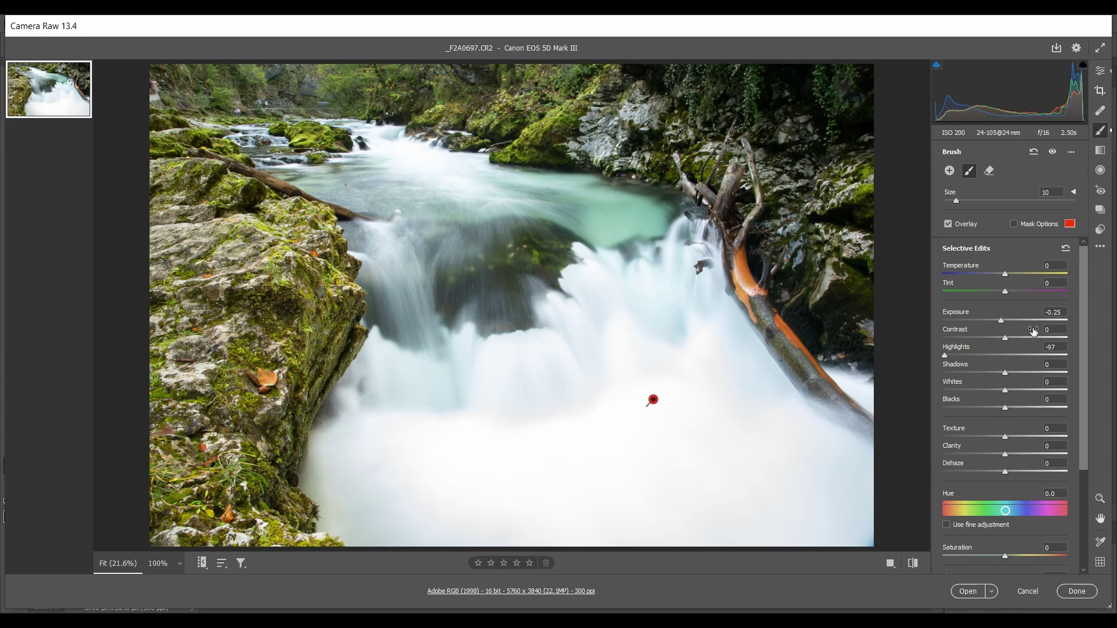
pyautogui.moveTo(1002, 320); pyautogui.dragTo(1003, 320)
pyautogui.moveTo(946, 356); pyautogui.dragTo(969, 355)
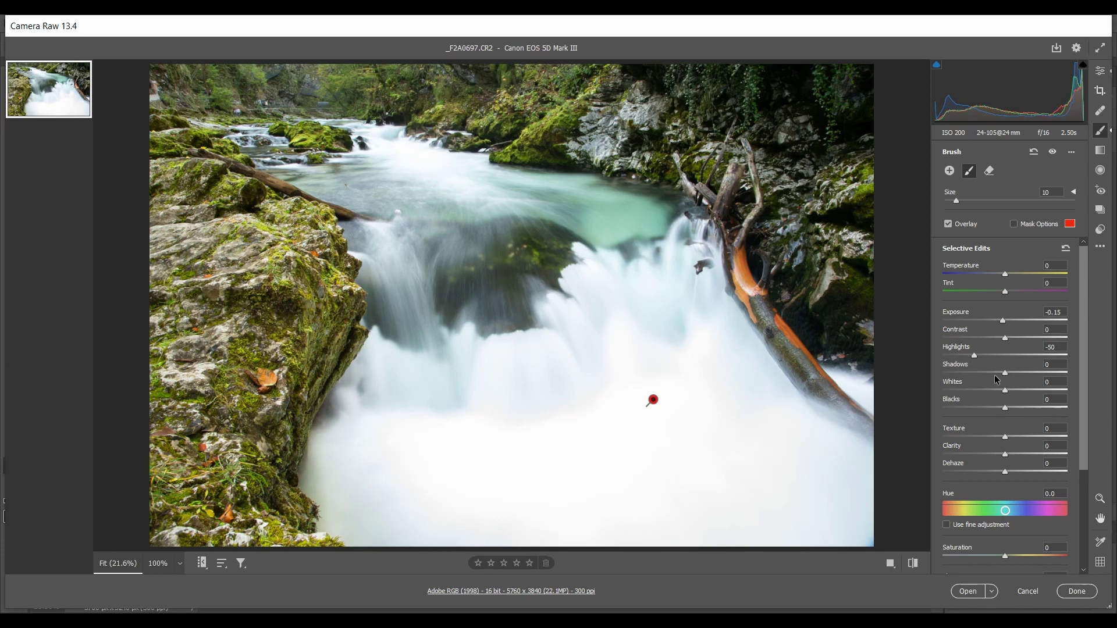
# Compare the waterfall photo before and after side by side, return to the single view and open the photo in Photoshop.
pyautogui.click(890, 563)
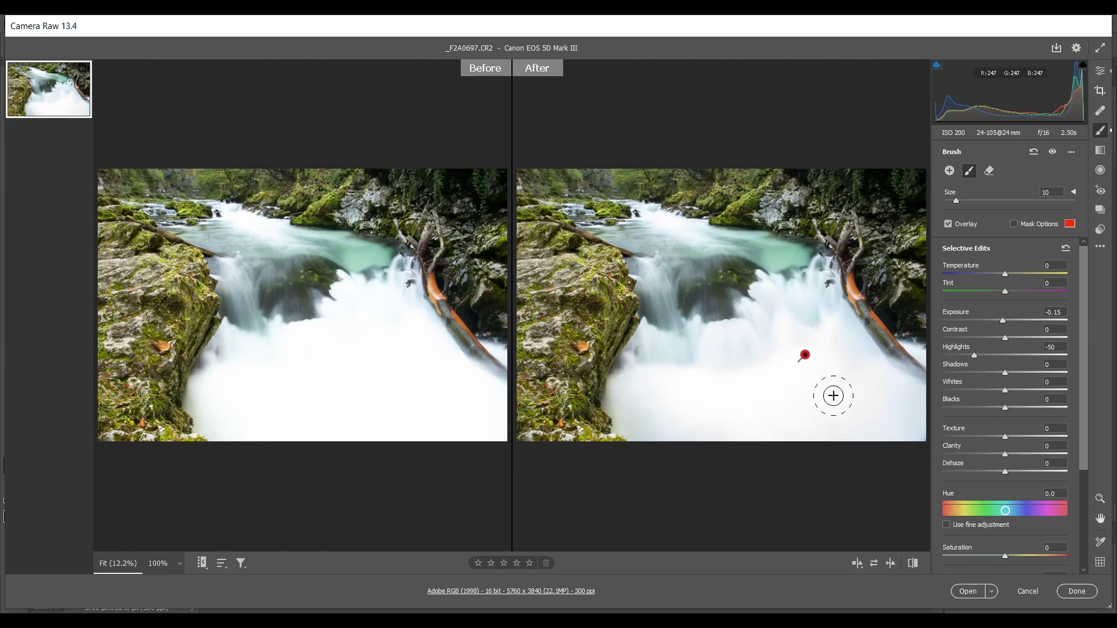
pyautogui.click(857, 564)
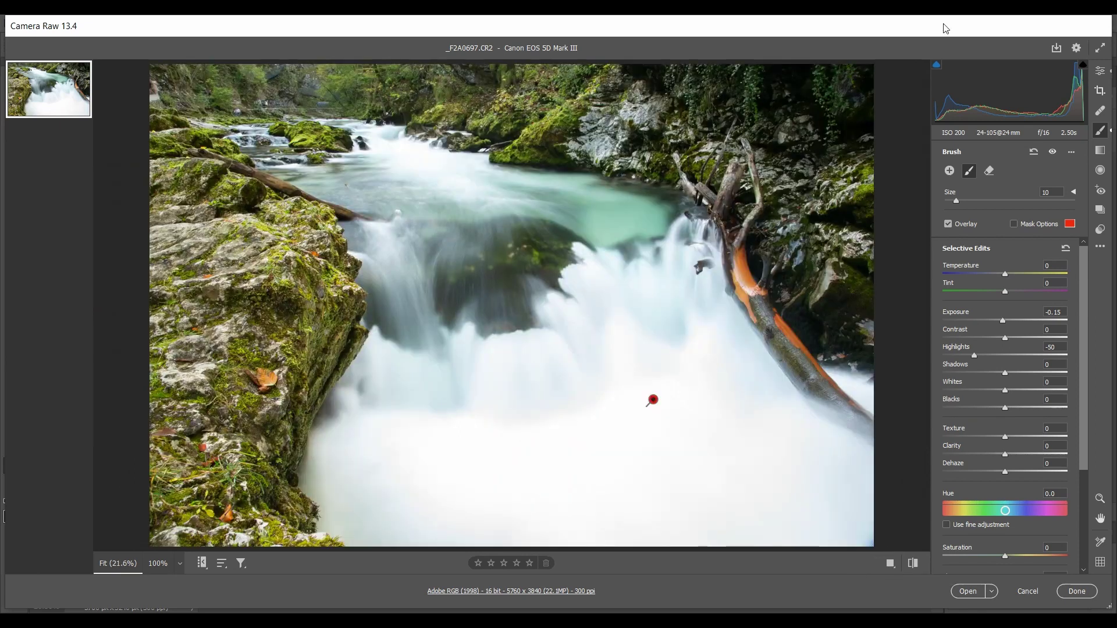
pyautogui.click(968, 591)
# Start a Shadows/Highlights adjustment with Highlights Amount 15% and Radius 374 px, and compare it with the original using the preview.
pyautogui.click(82, 22)
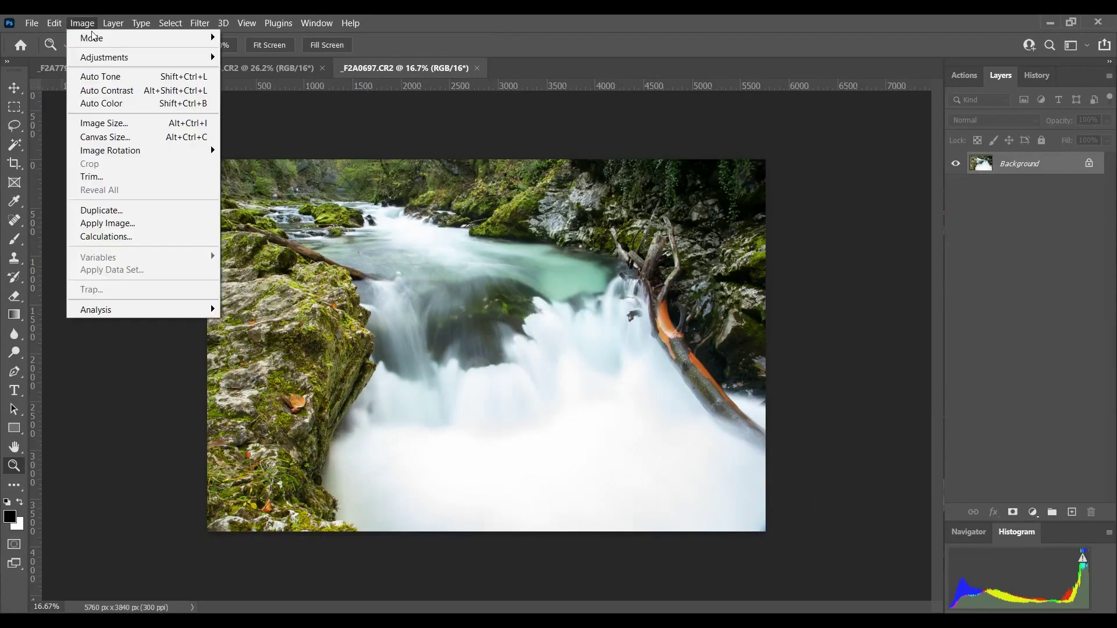
pyautogui.moveTo(115, 58)
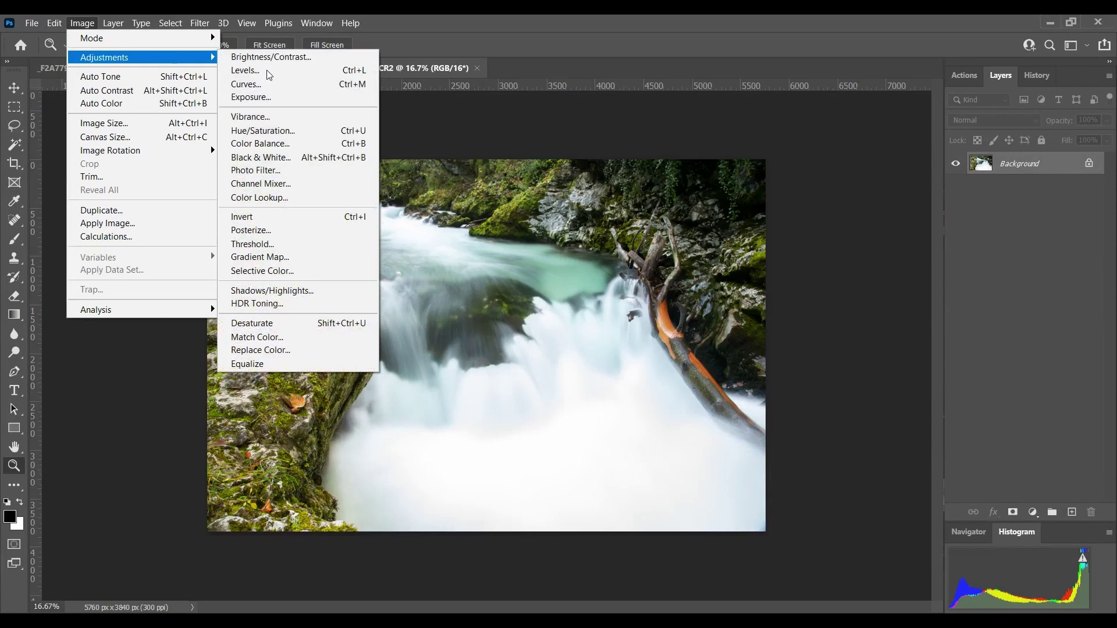
pyautogui.click(302, 291)
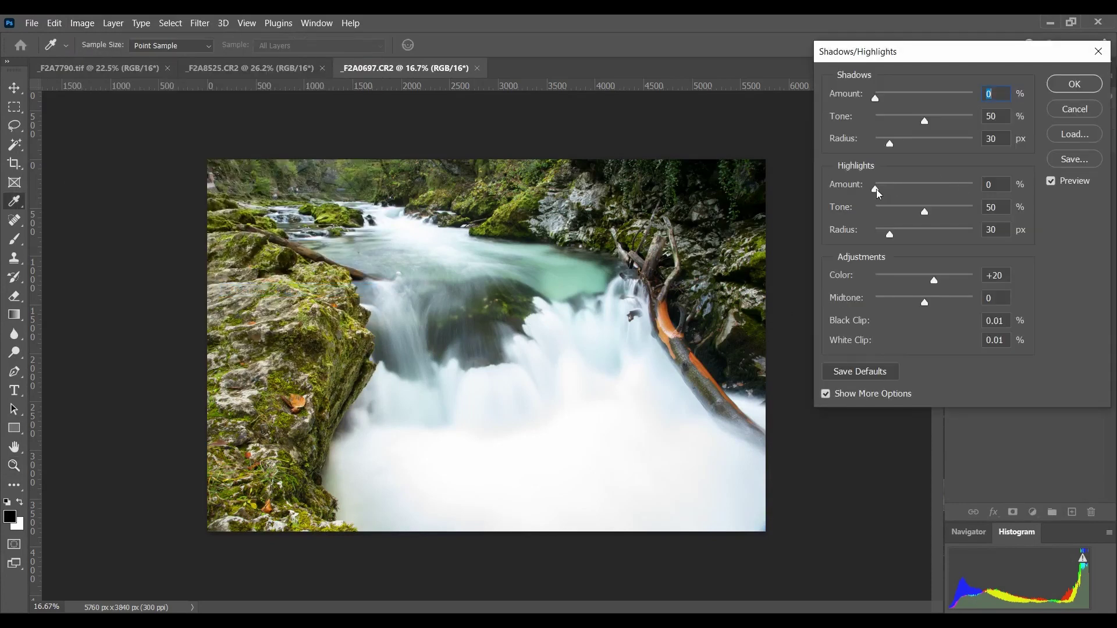
pyautogui.moveTo(878, 190); pyautogui.dragTo(960, 233)
pyautogui.click(1065, 187)
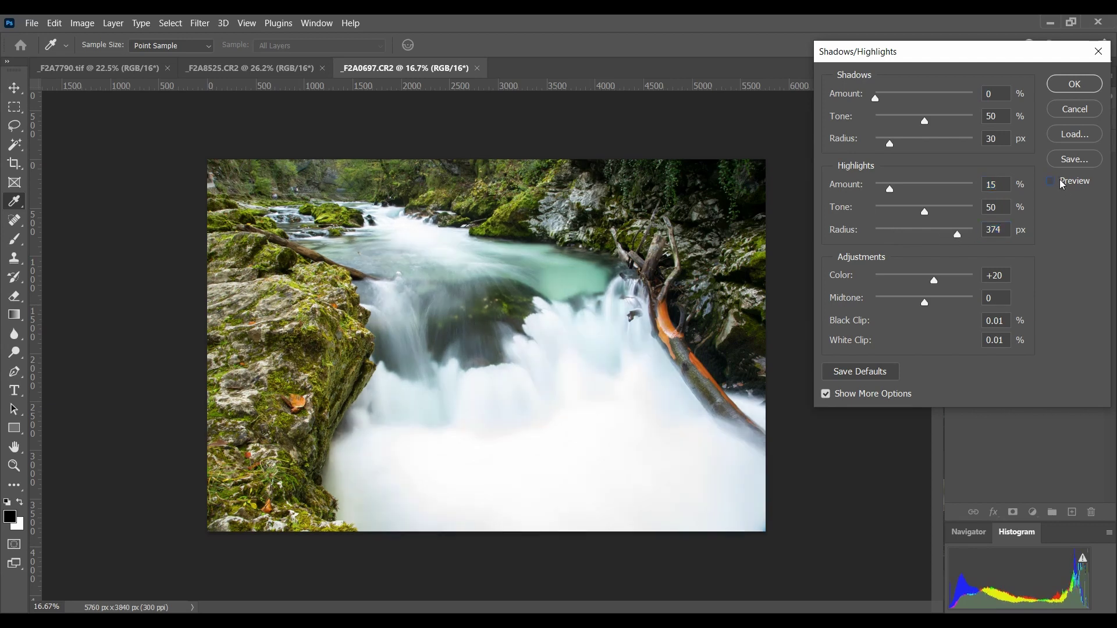
pyautogui.click(1063, 185)
pyautogui.click(1063, 184)
pyautogui.click(1063, 185)
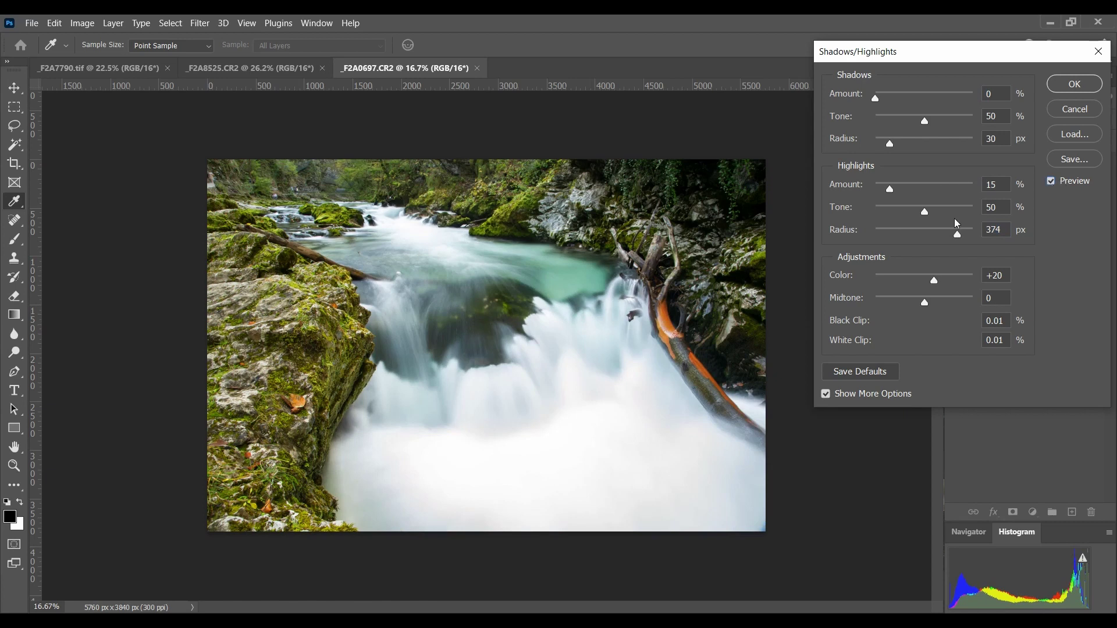
# Set the Highlights Radius to 887 px, compare the preview and apply the Shadows/Highlights adjustment.
pyautogui.moveTo(963, 236); pyautogui.dragTo(970, 239)
pyautogui.click(1064, 187)
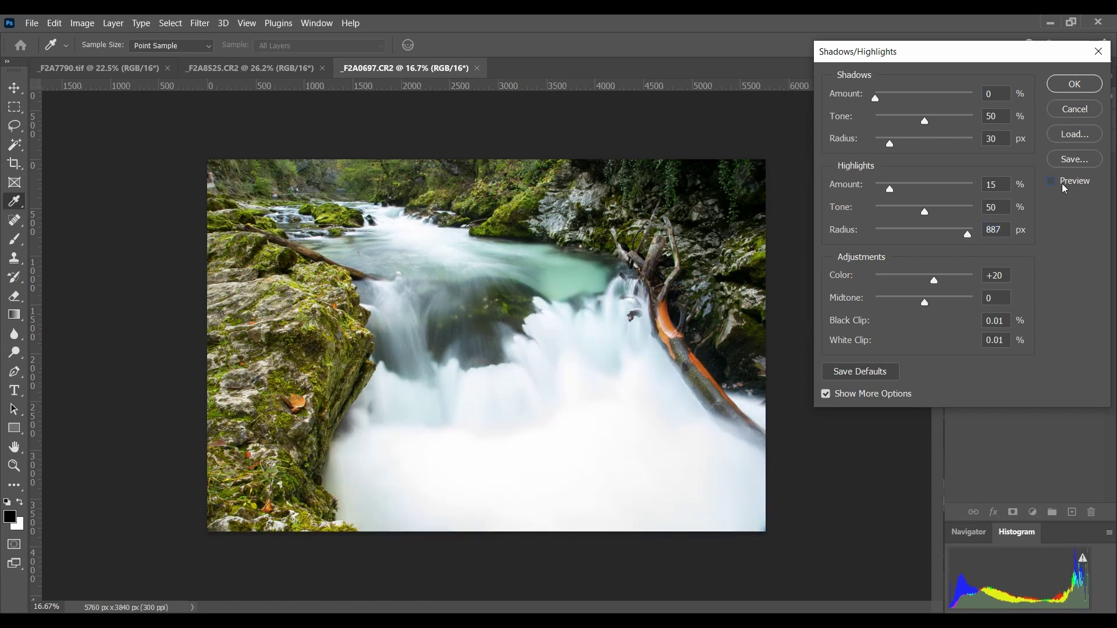
pyautogui.click(1064, 187)
pyautogui.click(1073, 88)
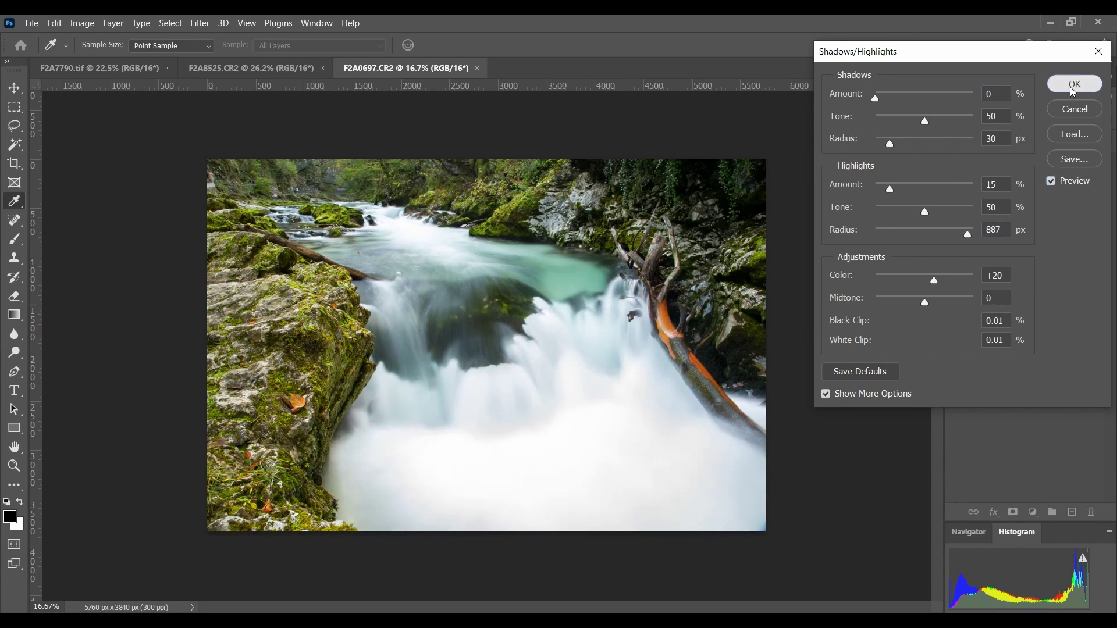
pyautogui.press('z')
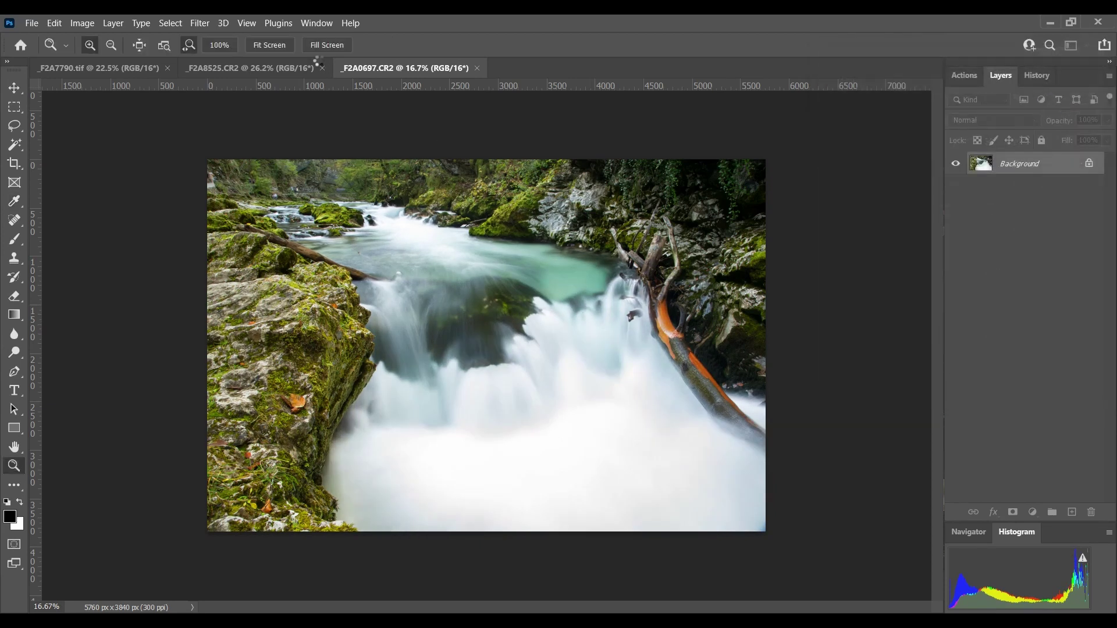
# Inspect the clipped highlights in Levels with the threshold view of the white input level, leaving it at 255.
pyautogui.click(80, 23)
pyautogui.moveTo(103, 58)
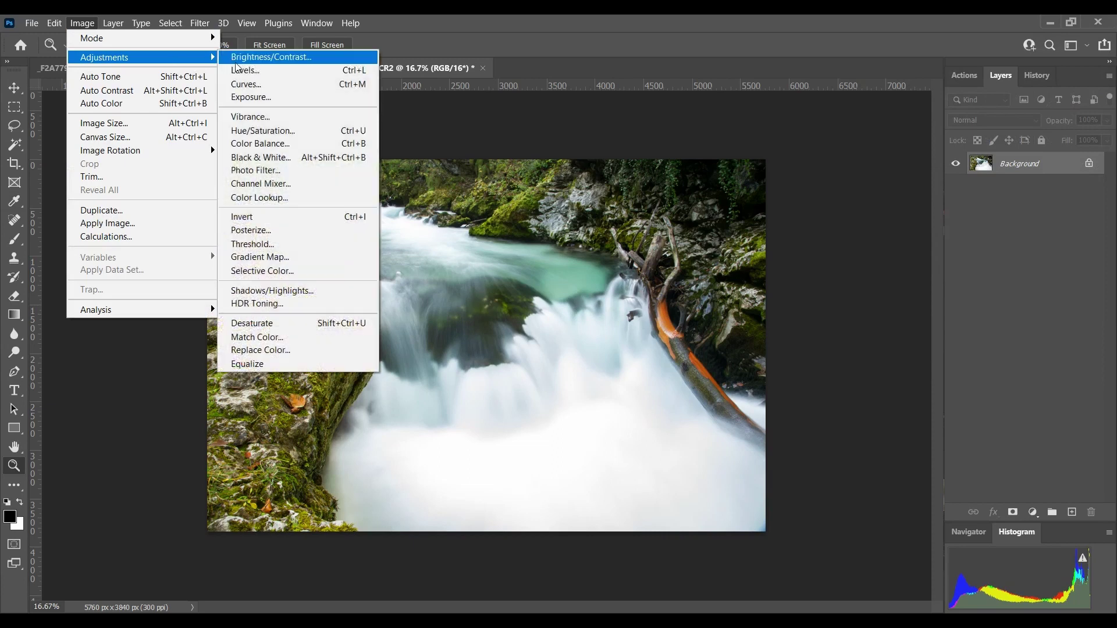
pyautogui.click(244, 70)
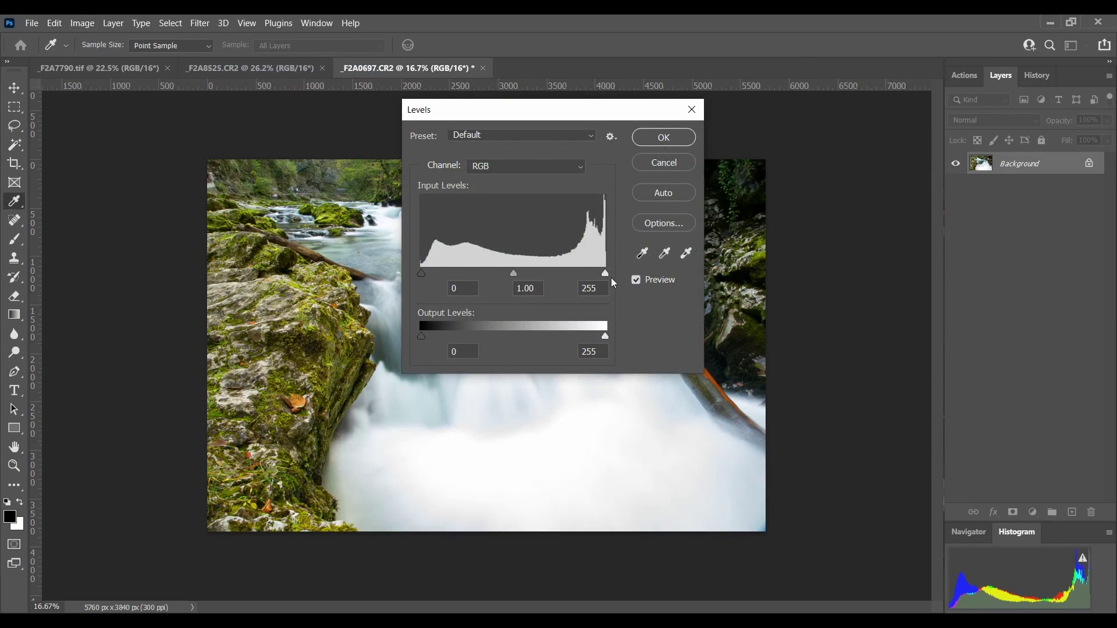
pyautogui.press('alt')
pyautogui.keyDown('alt'); pyautogui.click(605, 274); pyautogui.keyUp('alt')
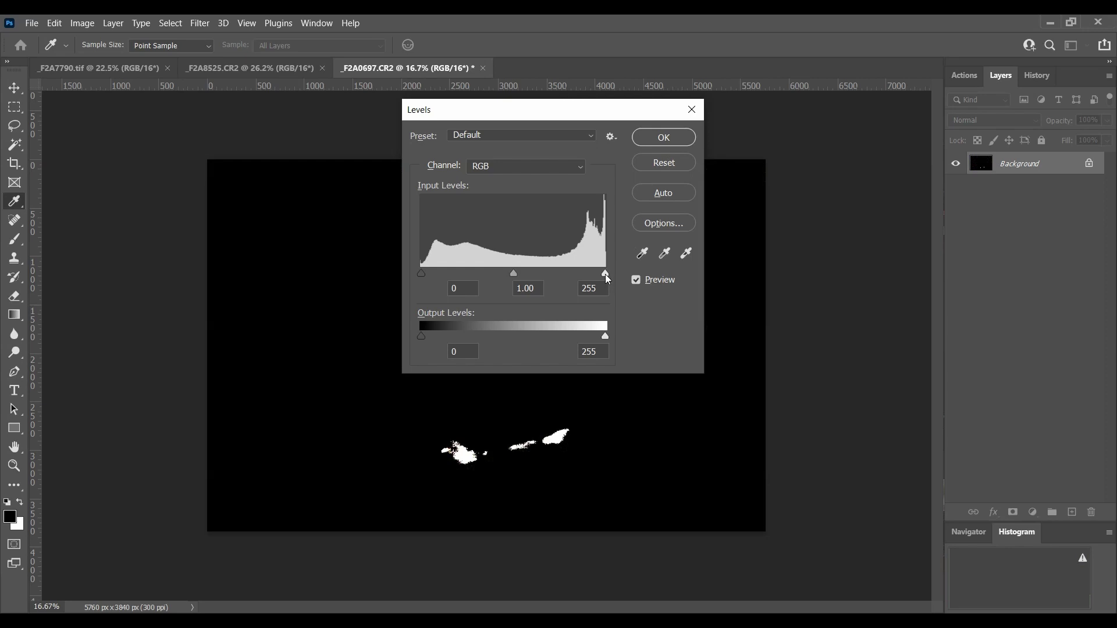
pyautogui.moveTo(605, 274); pyautogui.dragTo(605, 274)
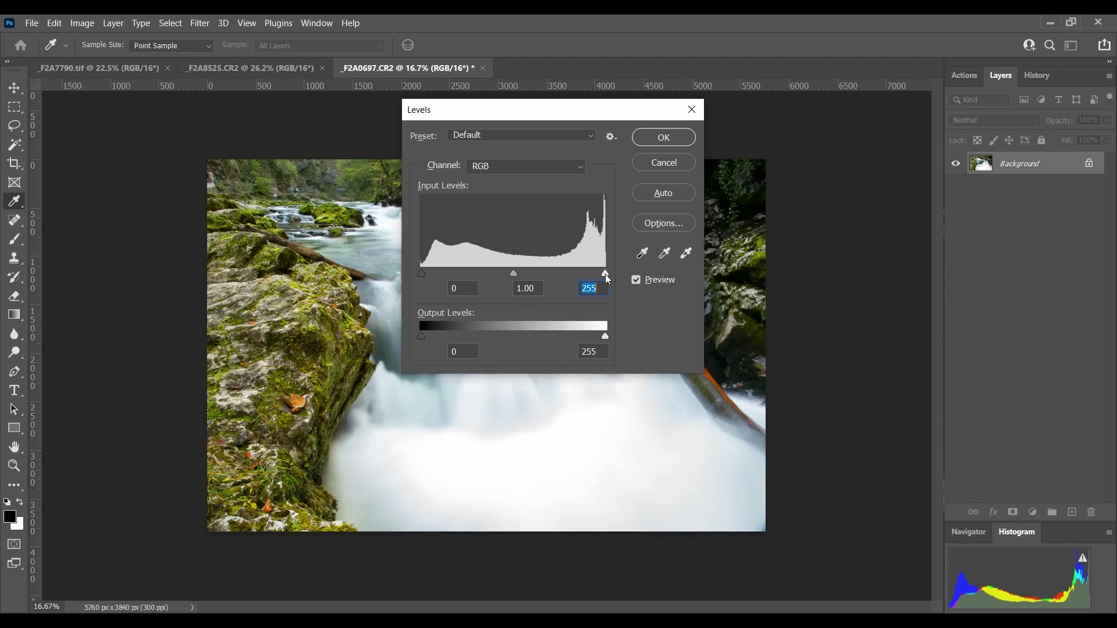
pyautogui.click(663, 140)
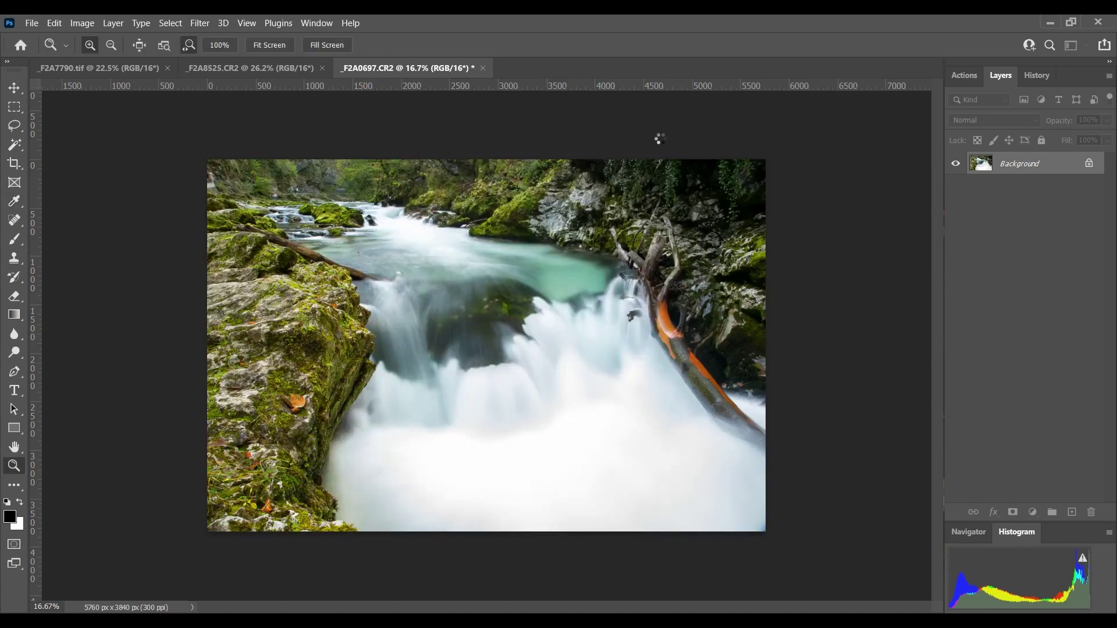
# Apply a Curves contrast adjustment with a highlight point at input 190, output 197, and an anchor point in the shadows.
pyautogui.click(82, 25)
pyautogui.moveTo(117, 57)
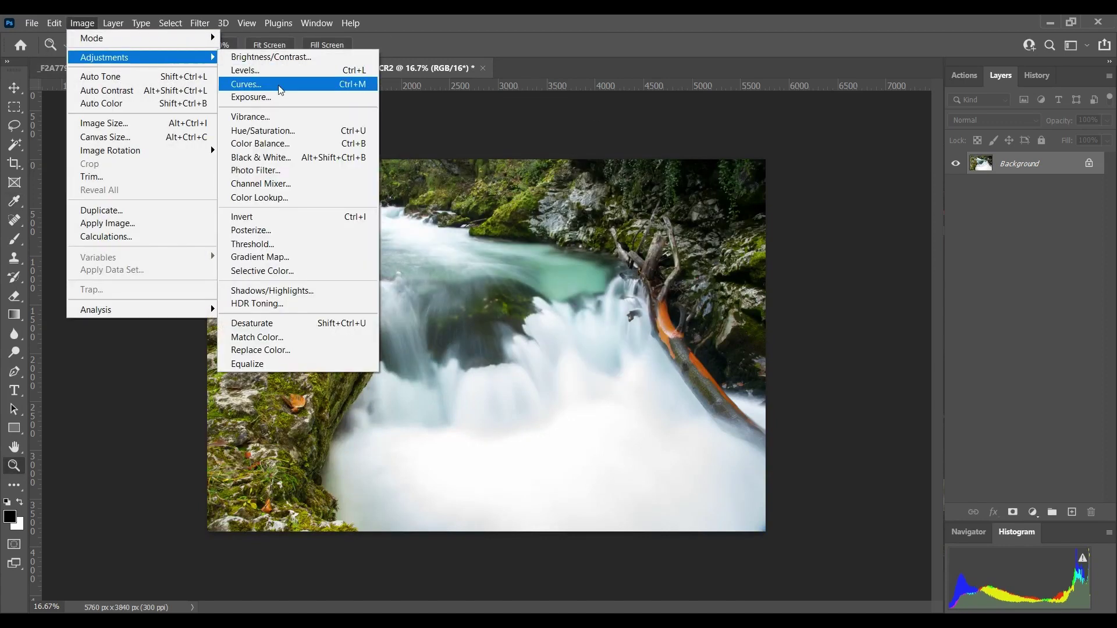
pyautogui.click(256, 85)
pyautogui.moveTo(797, 193)
pyautogui.mouseDown()
pyautogui.moveTo(802, 165)
pyautogui.moveTo(797, 189)
pyautogui.mouseUp()
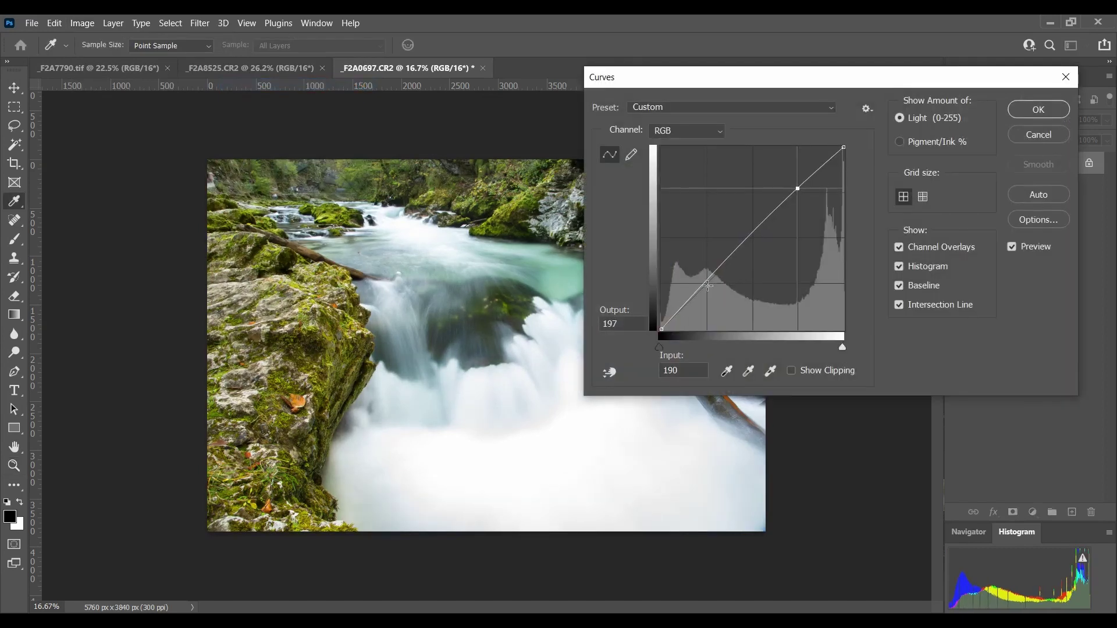
pyautogui.click(708, 285)
pyautogui.click(1044, 116)
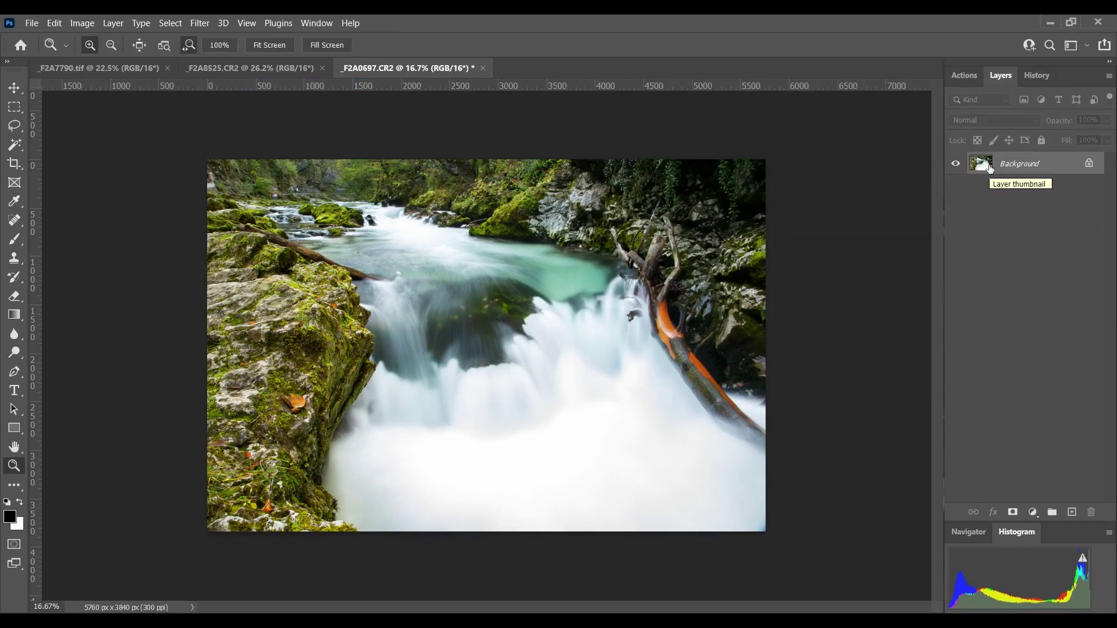
# Review the finished sunset and castle photos and return to the waterfall photo.
pyautogui.click(81, 73)
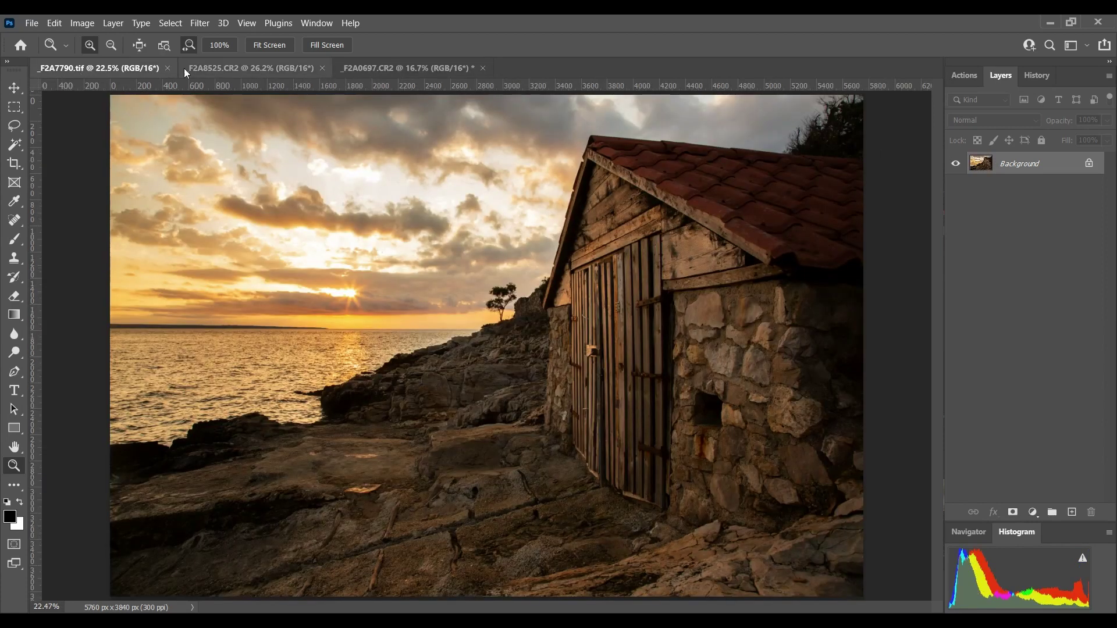
pyautogui.click(221, 71)
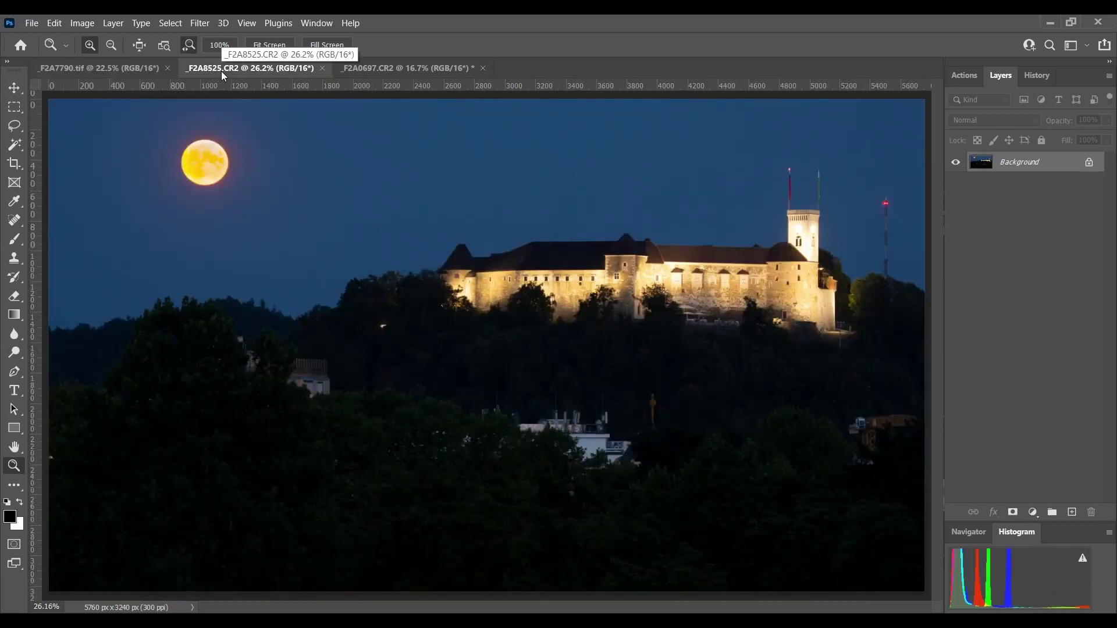
pyautogui.click(454, 71)
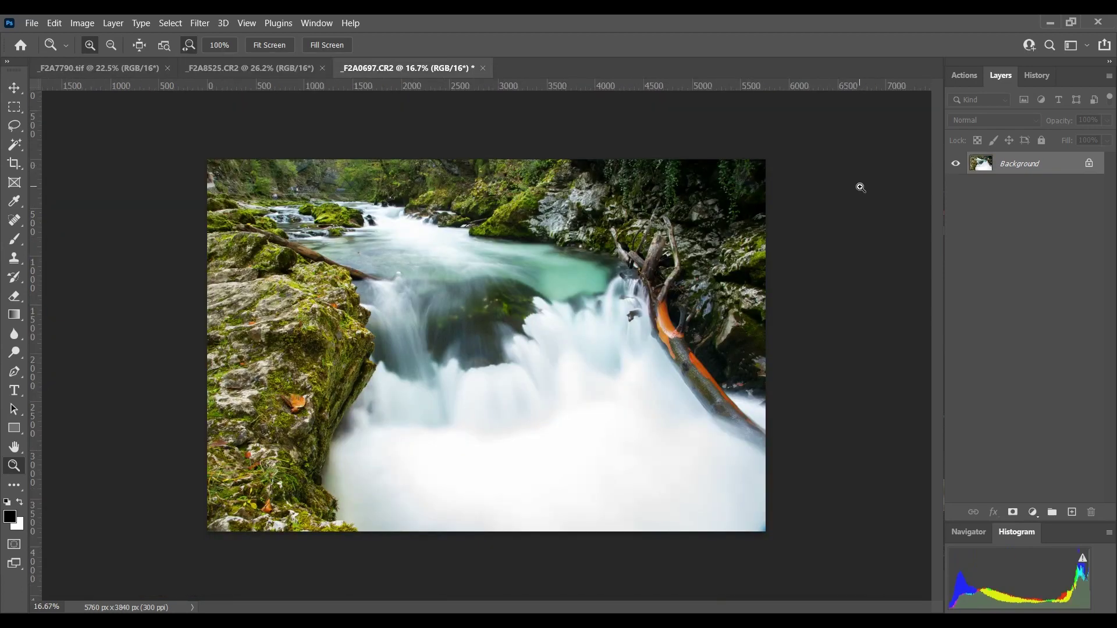